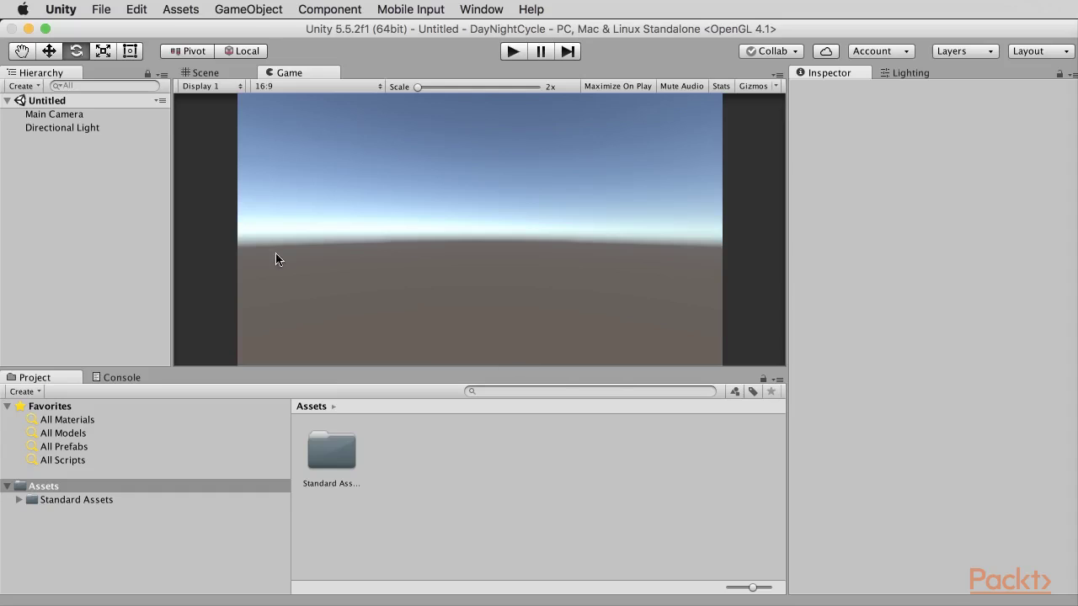
Switch to the Scene view and create a new Terrain object in the scene
click(206, 73)
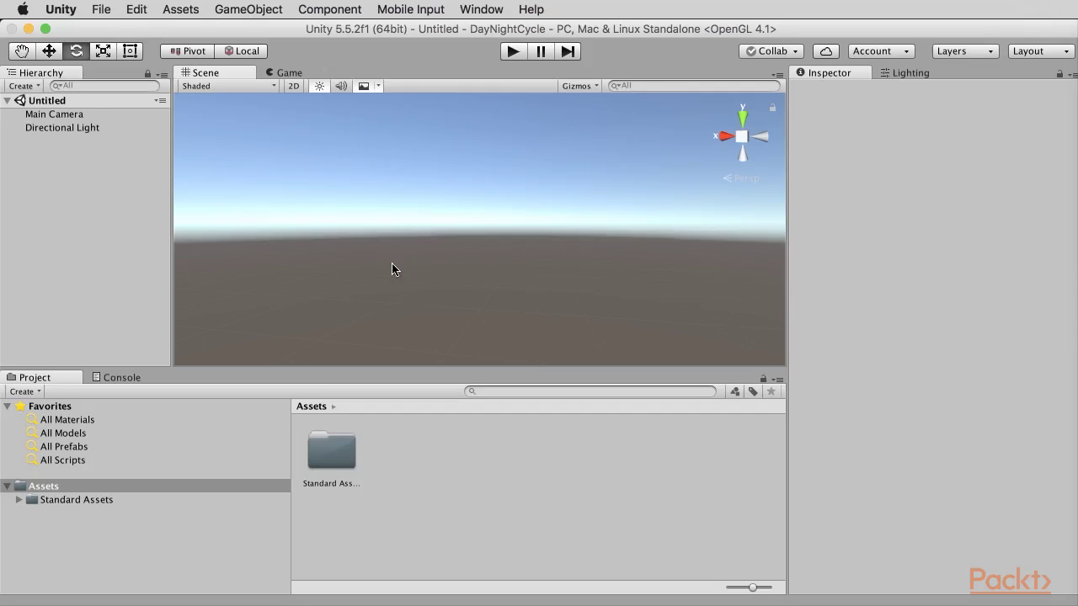
click(262, 14)
mouse_move(282, 64)
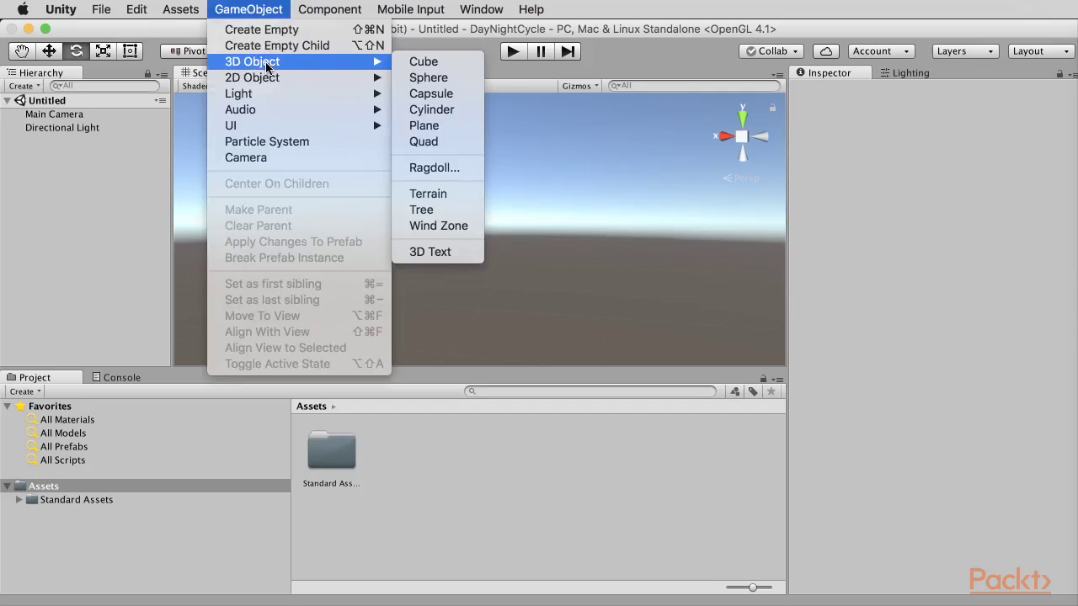
click(461, 196)
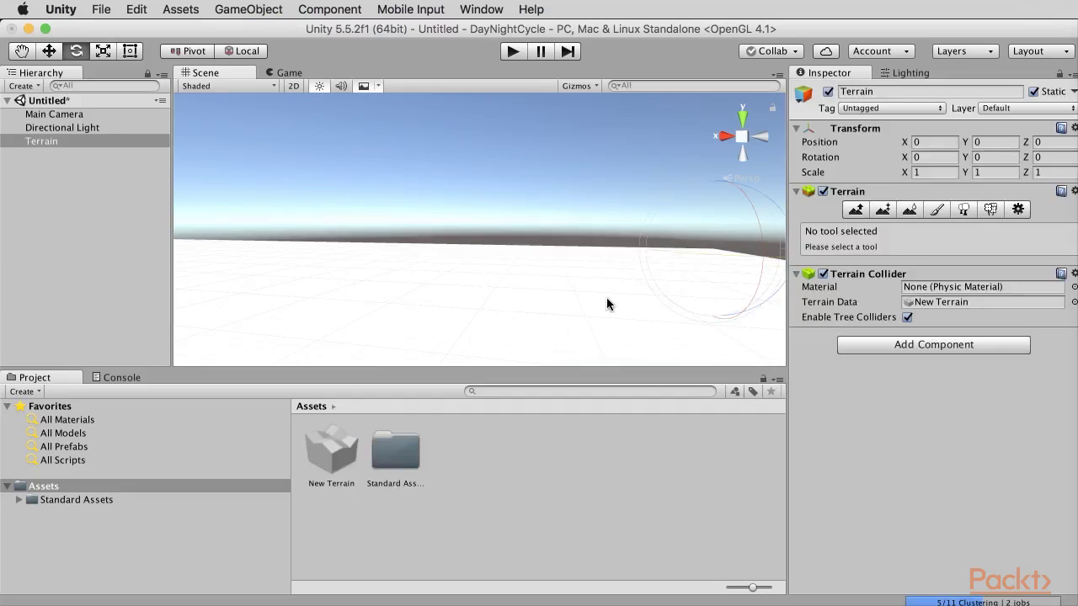
Set the terrain's width and length to 128 in its resolution settings
click(1017, 211)
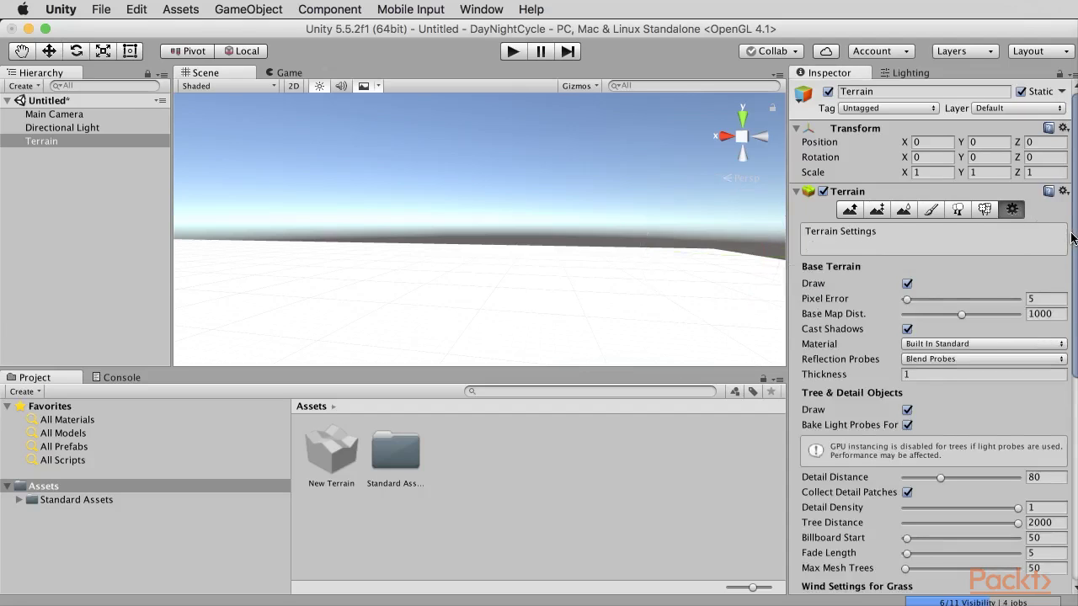
drag(1074, 239, 1074, 398)
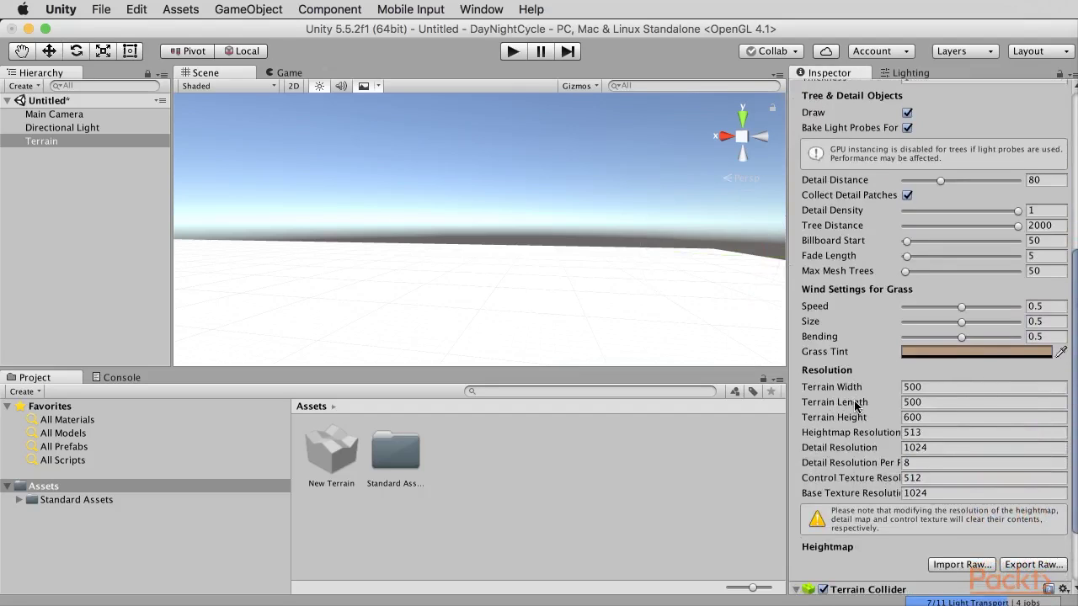
click(931, 387)
text(128)
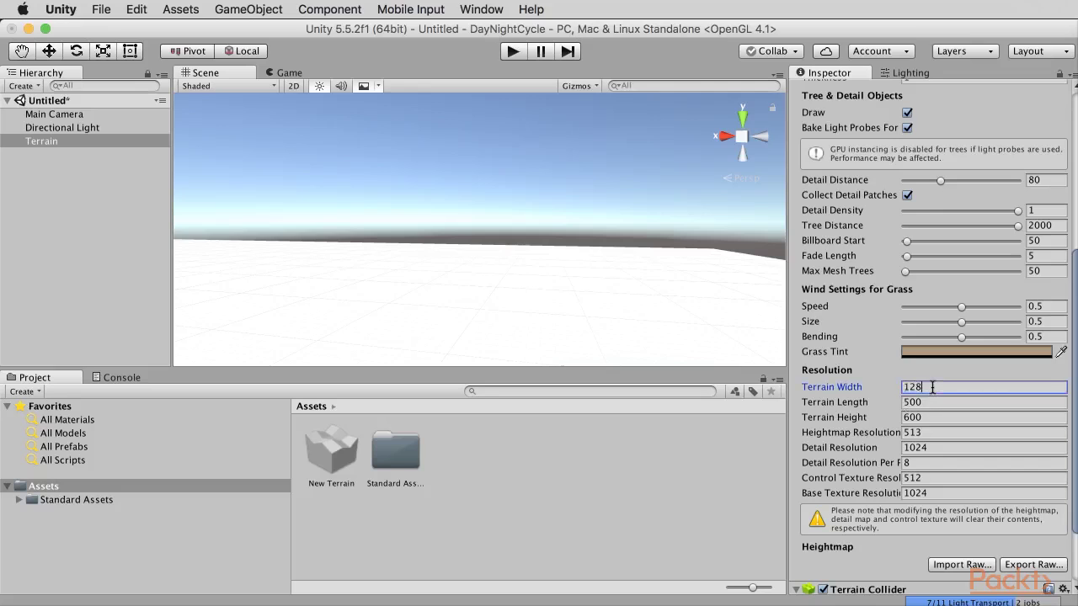
key(Tab)
text(128)
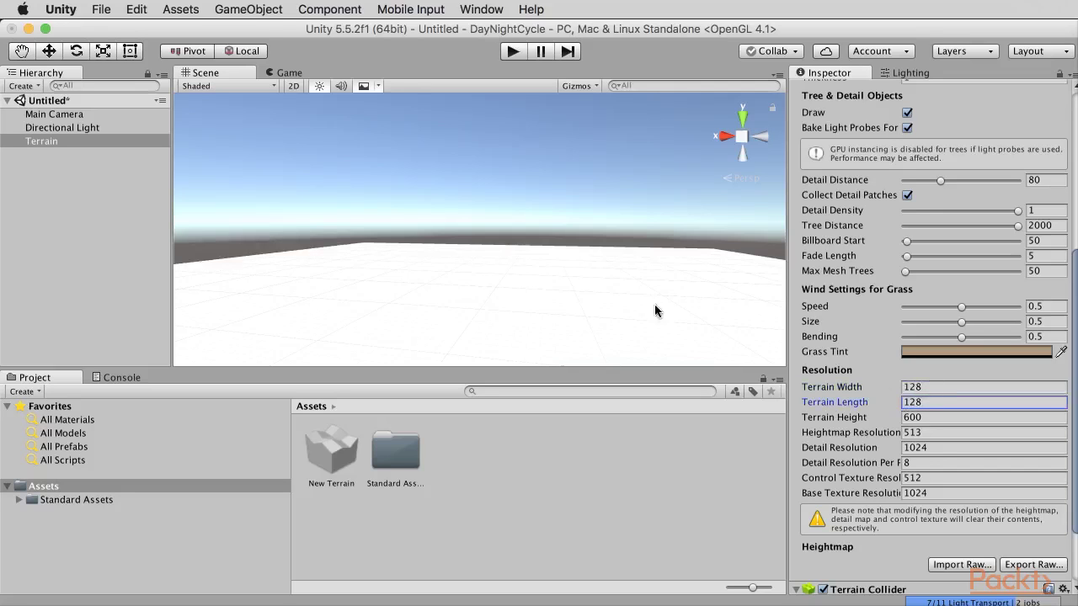
scroll(484, 256, down, 4)
middle_drag(484, 256, 521, 237)
right_drag(520, 242, 611, 286)
key(s)
key(w)
scroll(899, 291, up, 10)
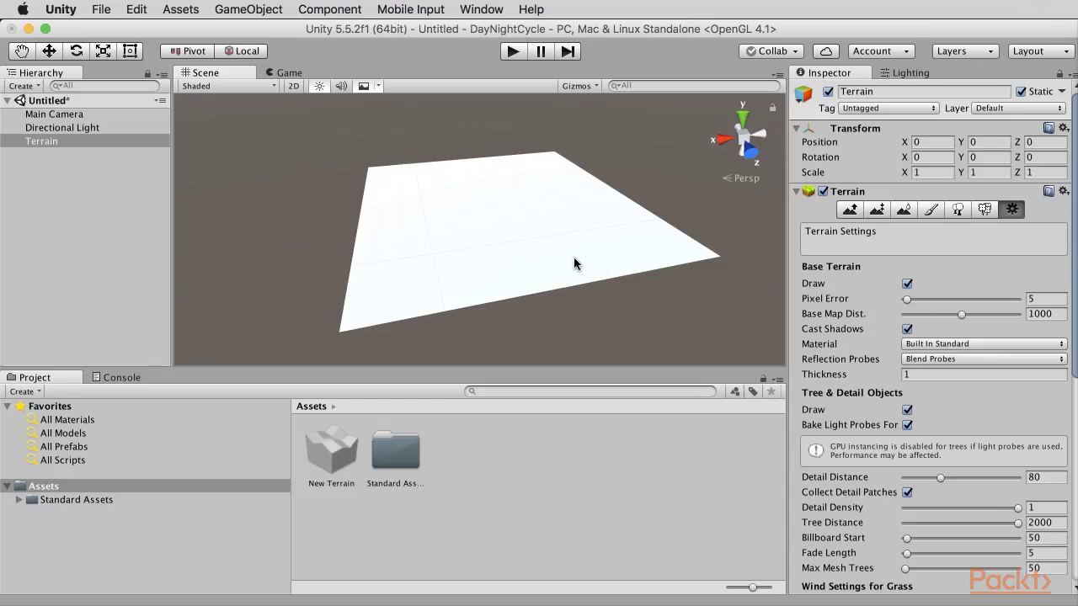
click(187, 9)
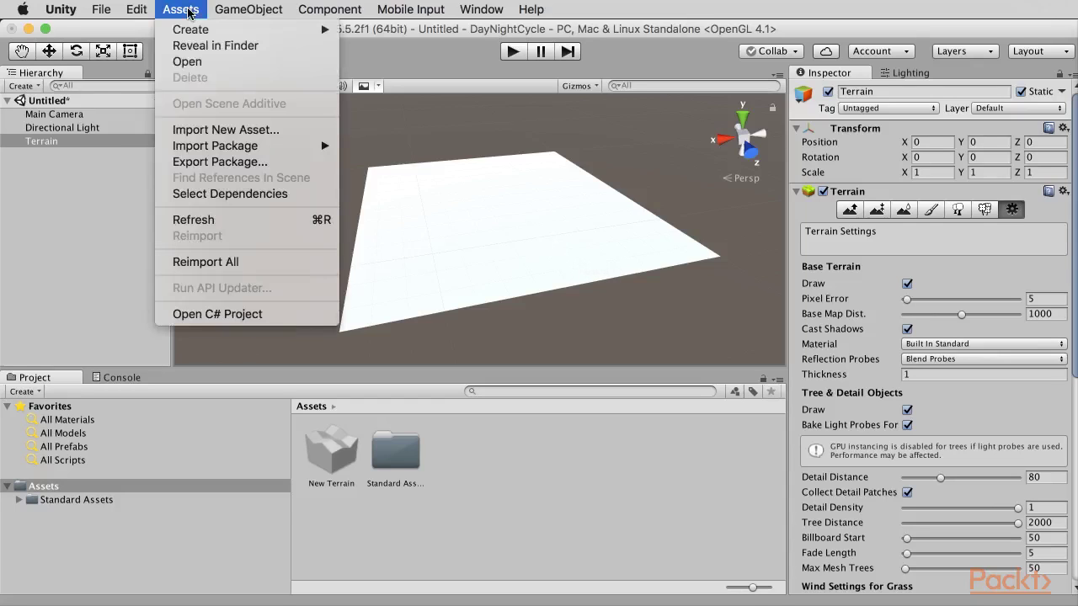
mouse_move(196, 147)
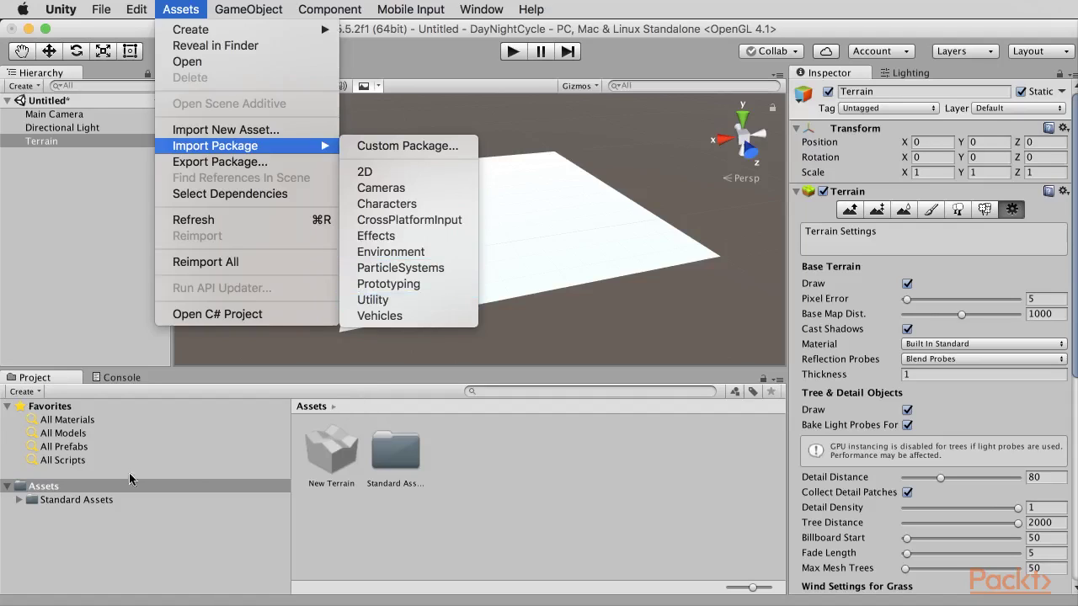
click(54, 487)
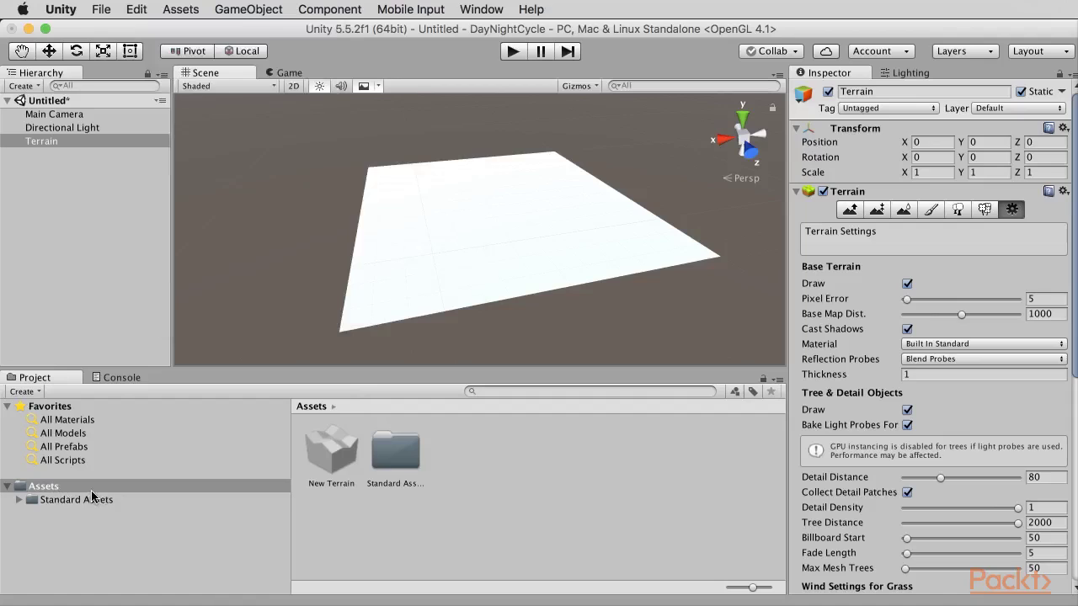
Open the Prefabs folder of the Water assets under Standard Assets, Environment, Water, Water
click(84, 492)
click(89, 500)
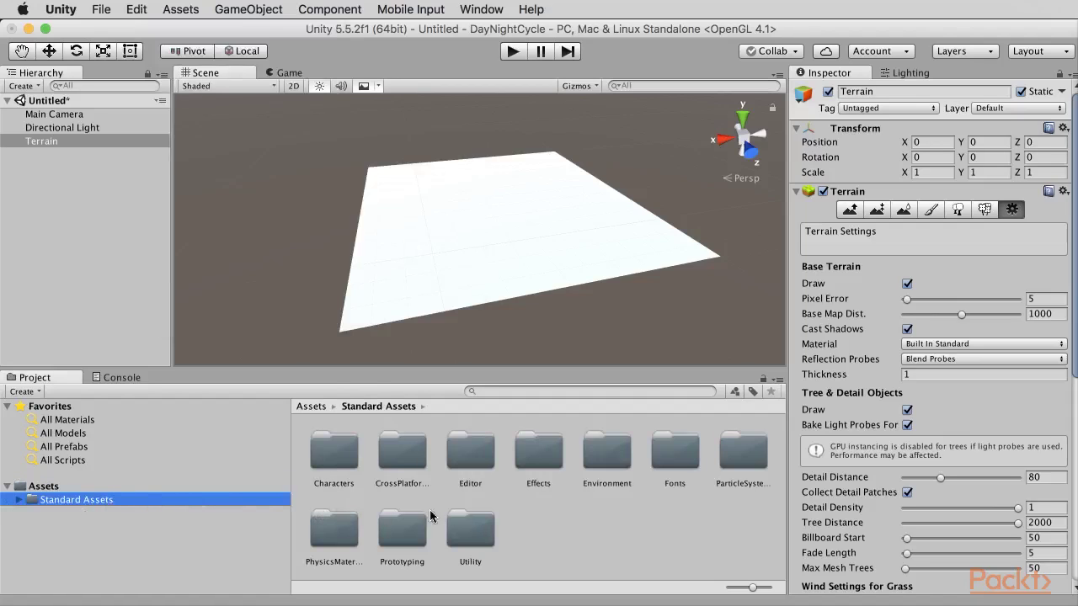
double_click(604, 455)
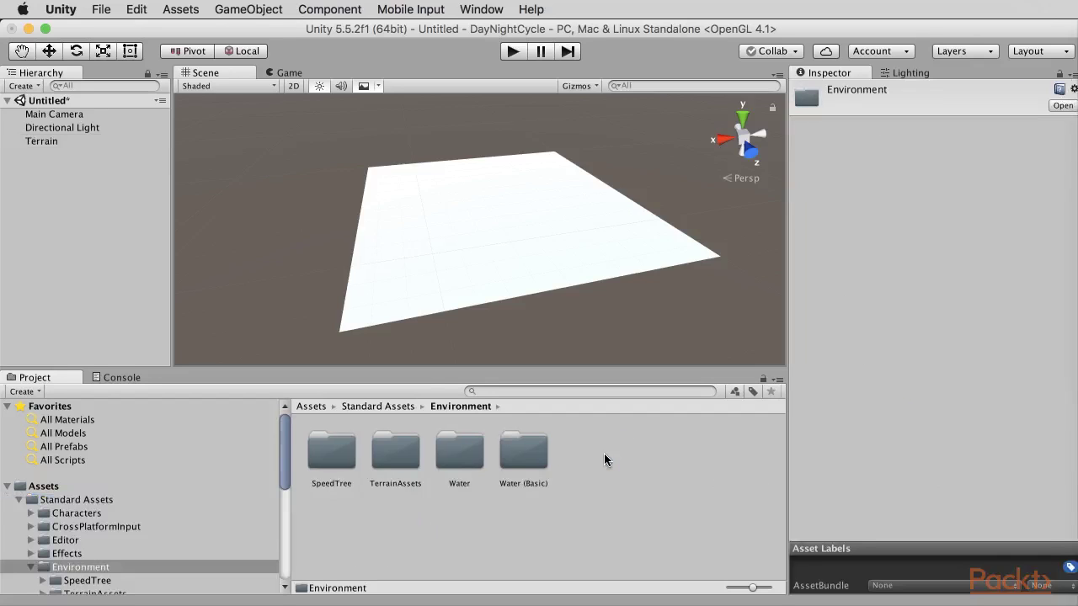
double_click(463, 456)
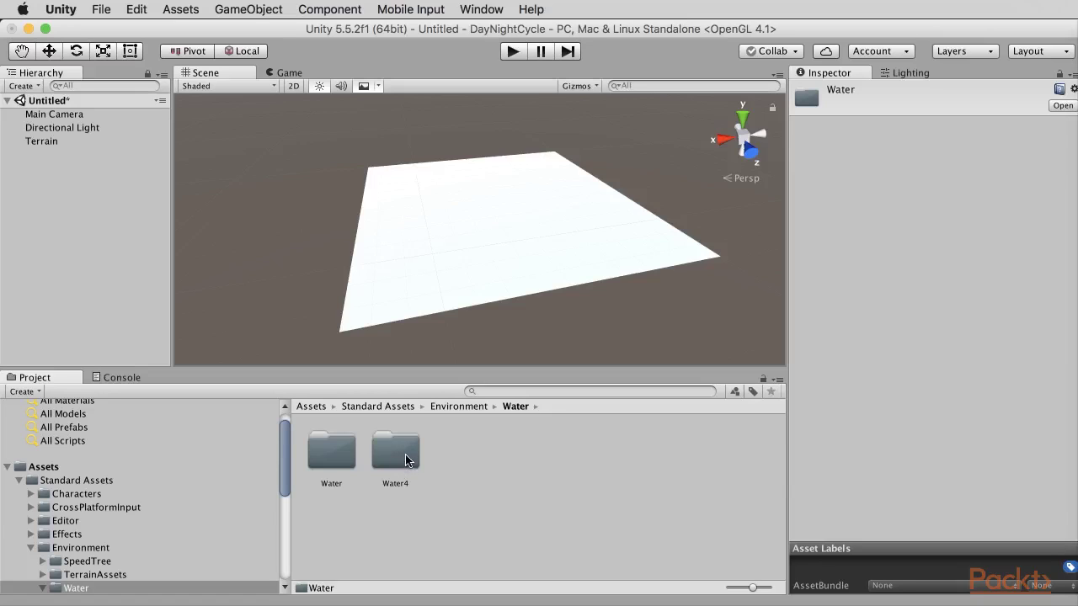
double_click(333, 454)
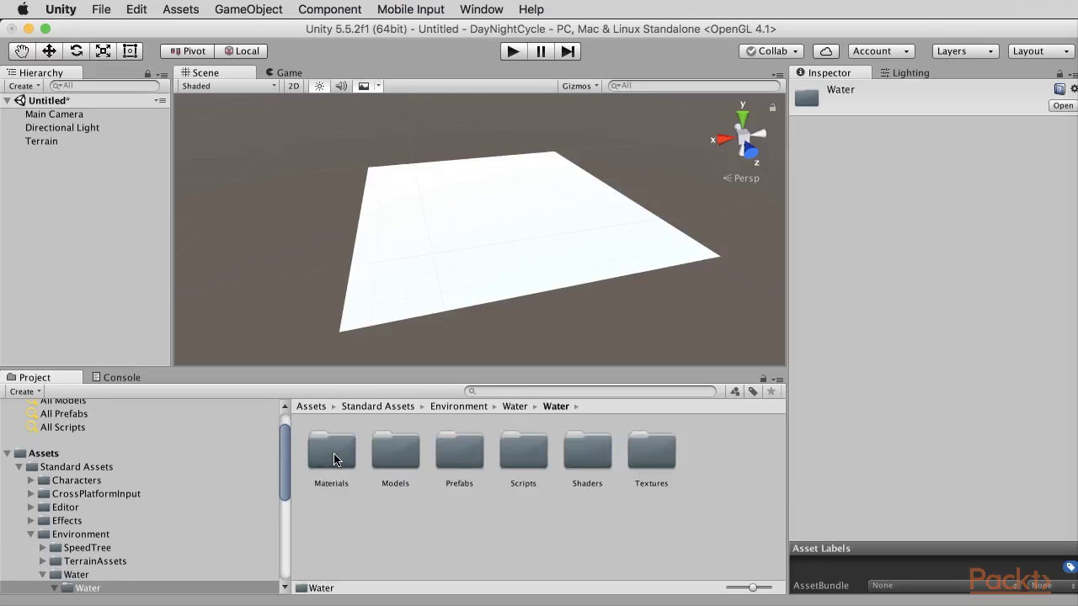
double_click(459, 461)
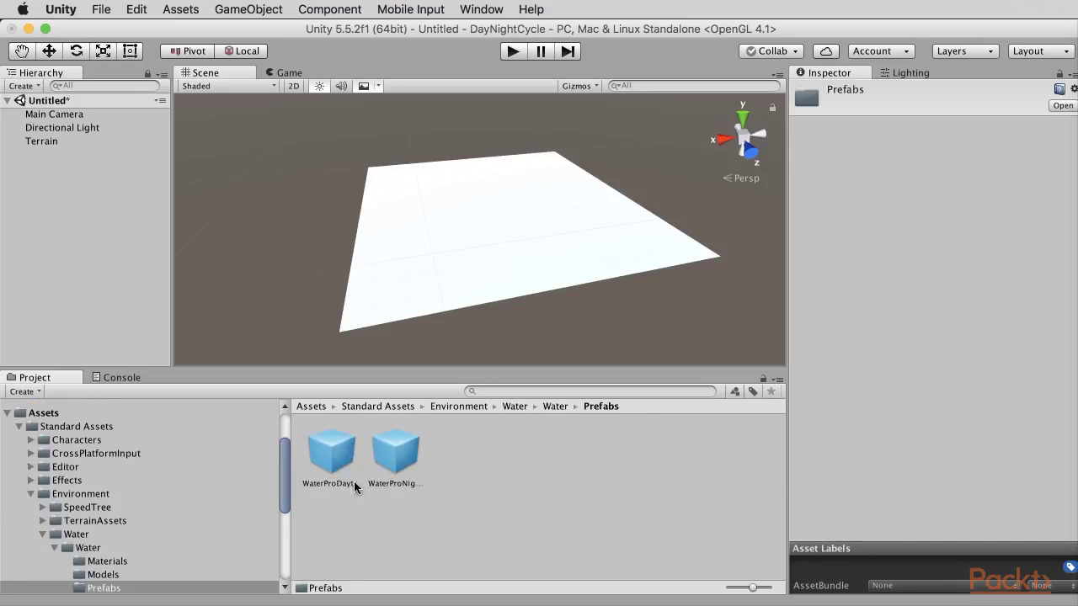
Preview the WaterProNighttime prefab and place the WaterProDaytime prefab near the middle of the terrain
click(405, 485)
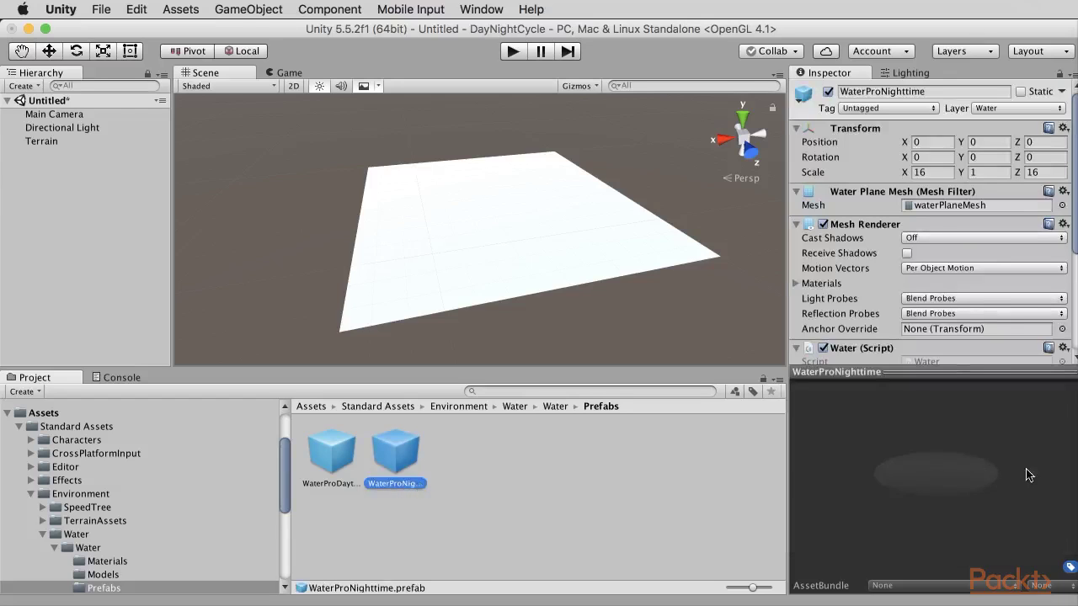
drag(968, 539, 986, 511)
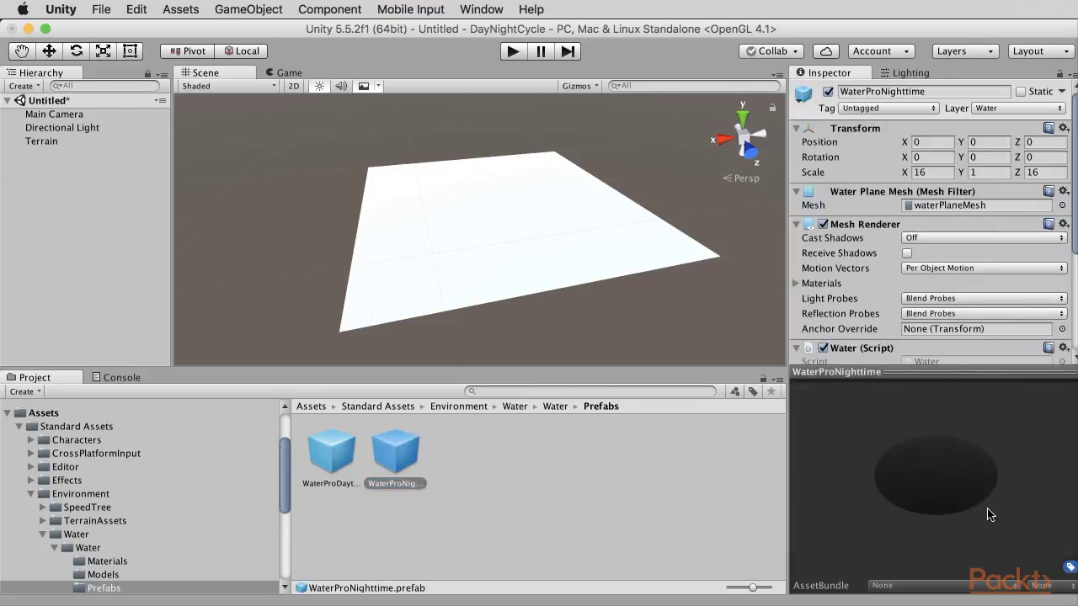
click(332, 453)
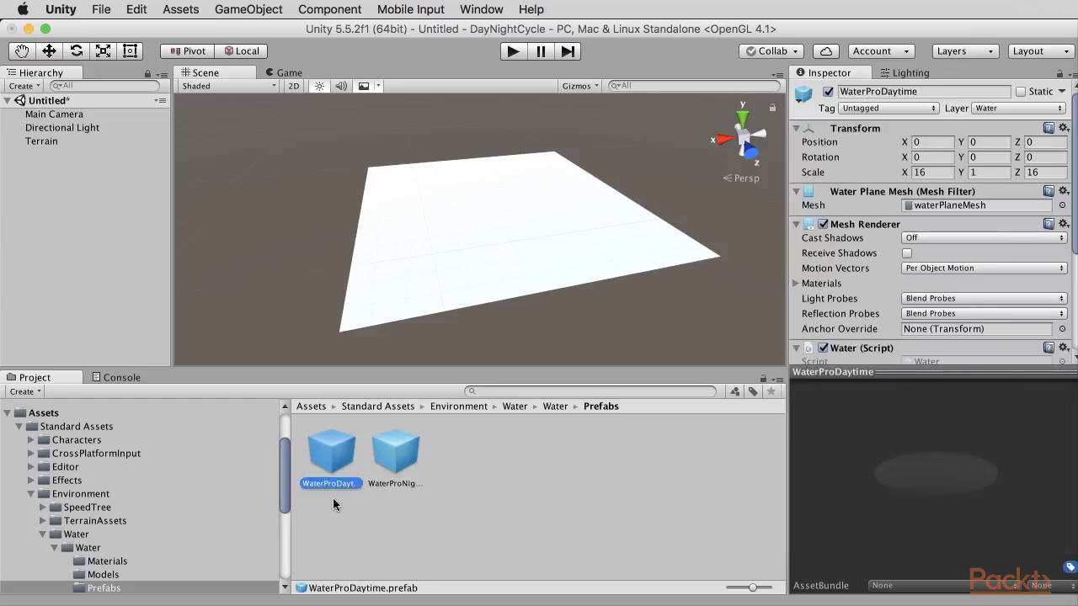
drag(347, 468, 503, 224)
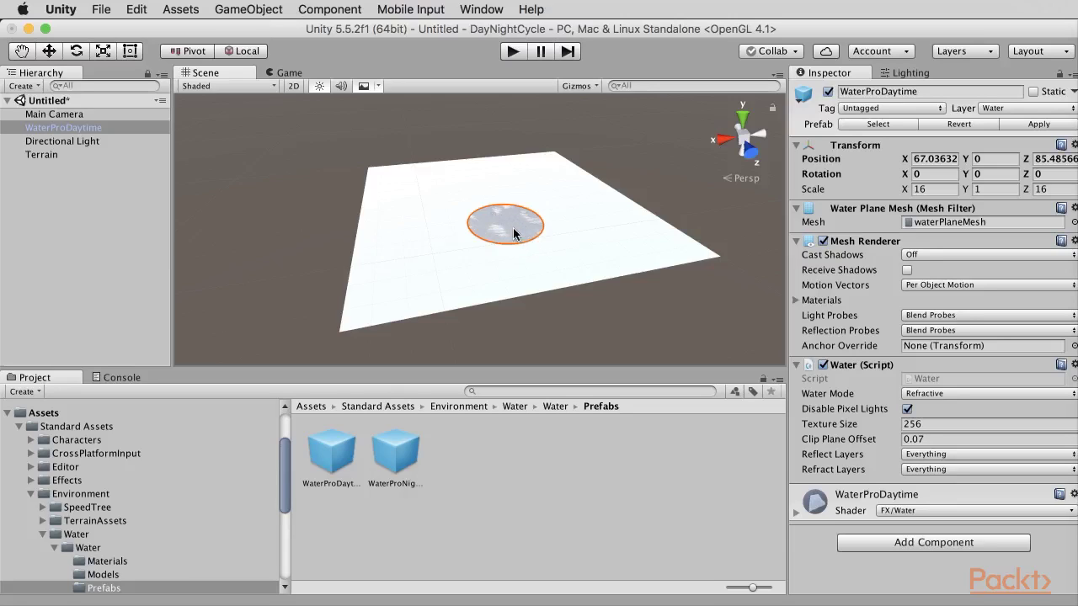
Set the scale of the WaterProDaytime object to 128 on the X, Y and Z axes
click(934, 189)
text(128)
key(Tab)
text(128)
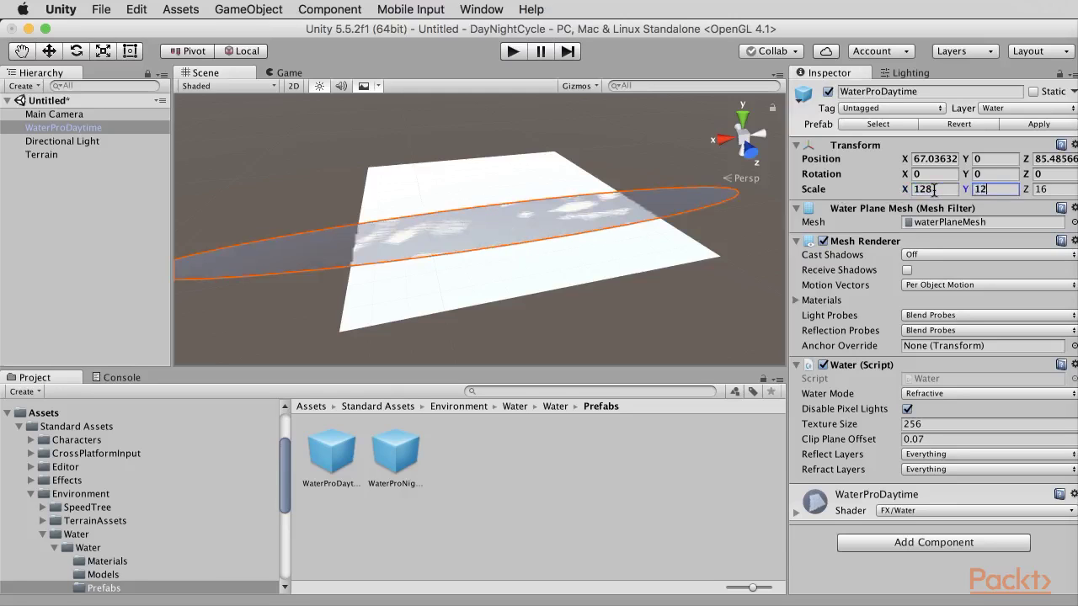
key(Tab)
text(128)
Set the WaterProDaytime object's X and Z position to 0
scroll(514, 244, down, 5)
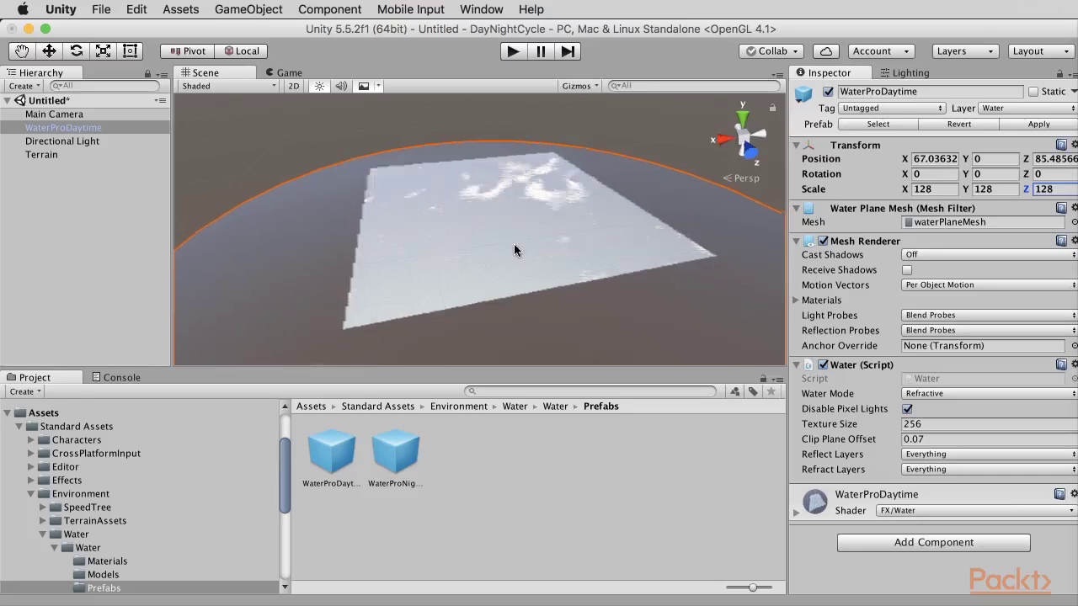
alt+drag(493, 272, 628, 278)
click(939, 163)
text(0)
key(Tab)
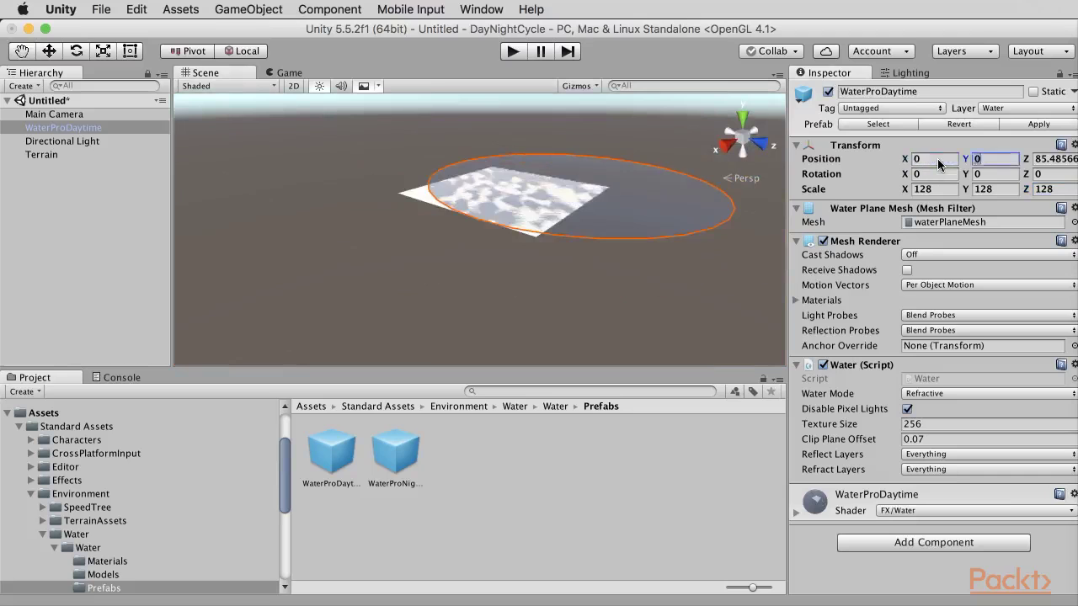
key(Tab)
text(0)
Move the water over the terrain to about X 53.5 and Z 63.8, with its Y position at 2
alt+drag(399, 218, 589, 267)
key(w)
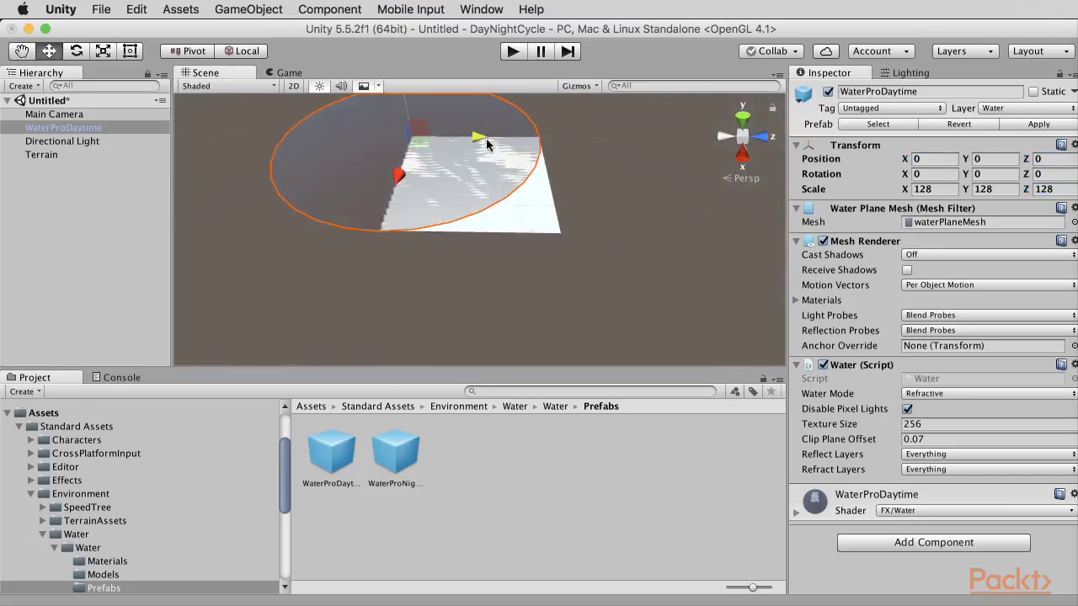
mouse_move(481, 137)
mouse_down()
mouse_move(534, 139)
mouse_move(484, 136)
mouse_up()
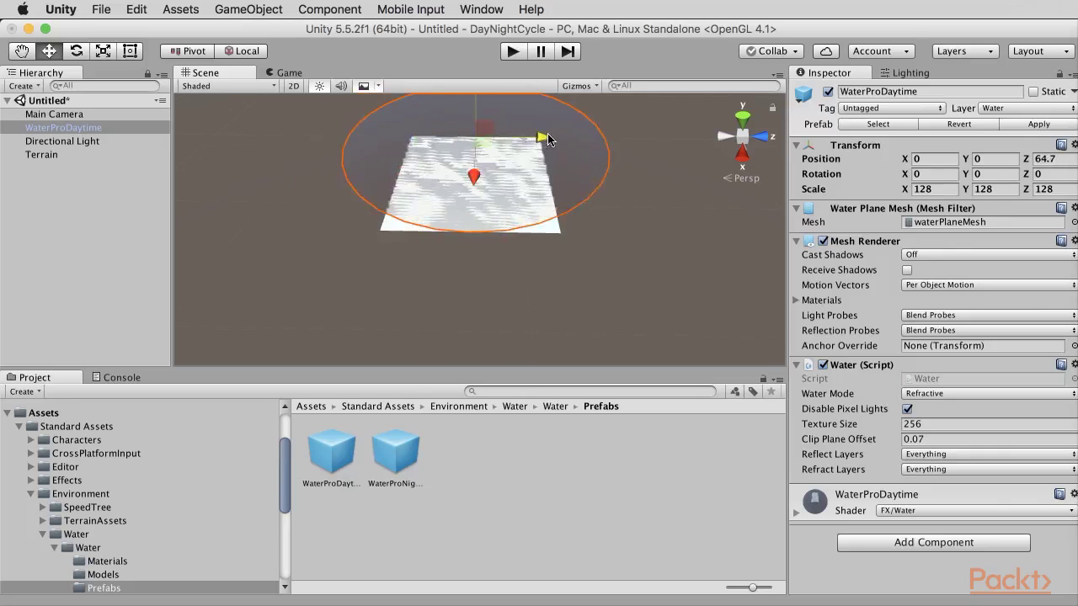
drag(548, 139, 546, 139)
drag(473, 178, 474, 128)
scroll(503, 217, up, 5)
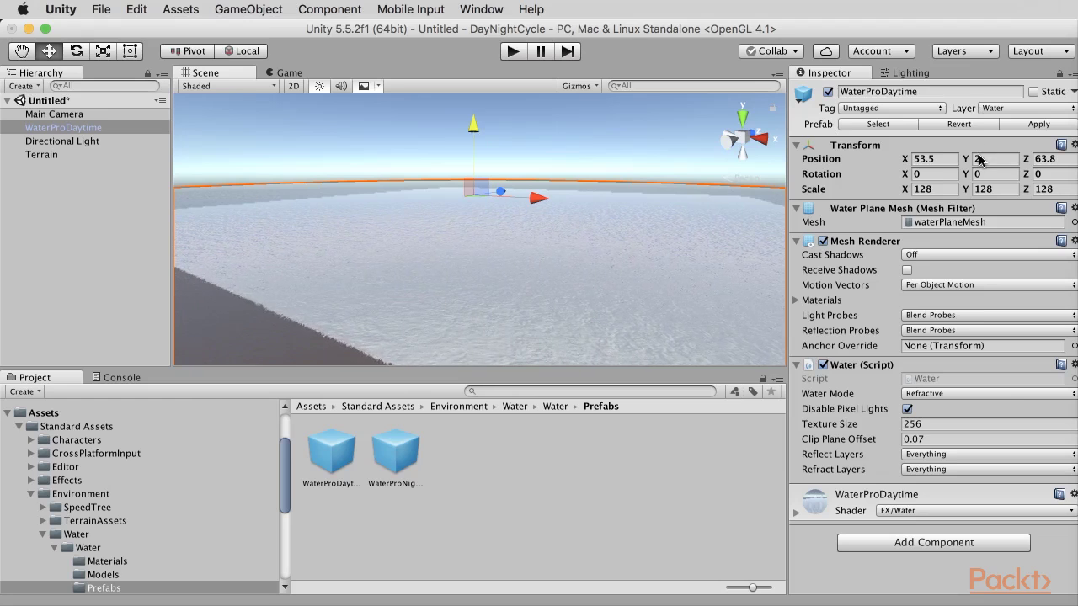
Activate the Raise / Lower Terrain tool on the terrain, try a raising stroke near its middle and undo it
alt+drag(733, 233, 403, 229)
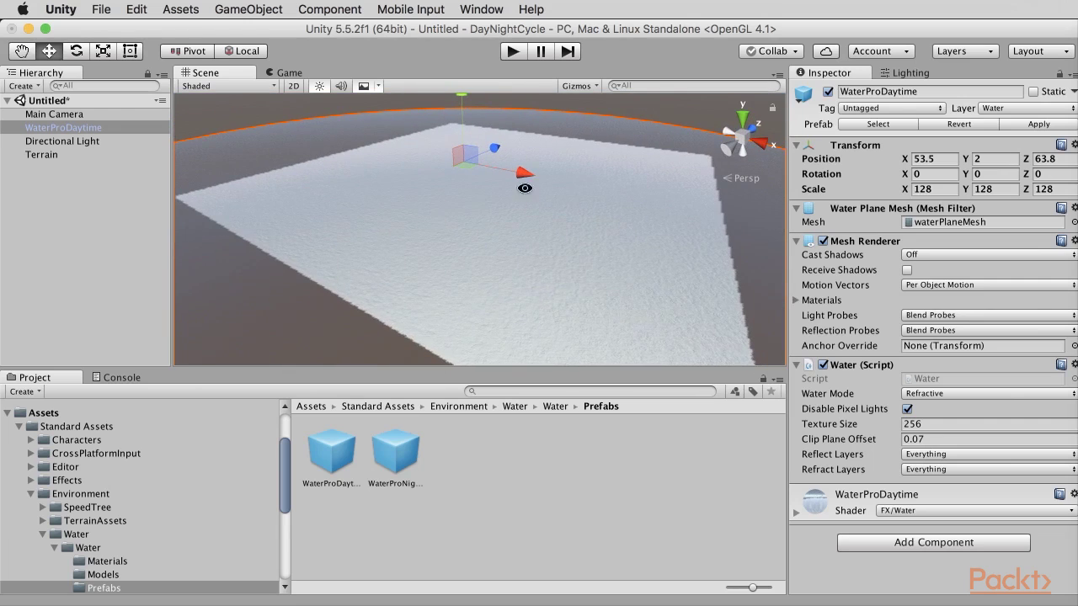
click(71, 157)
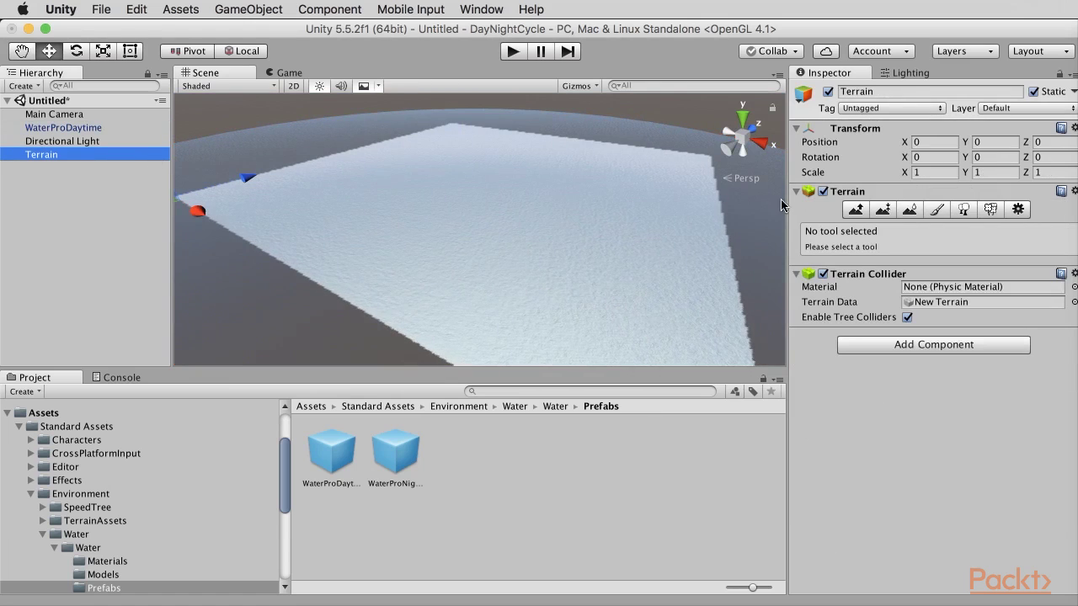
click(857, 211)
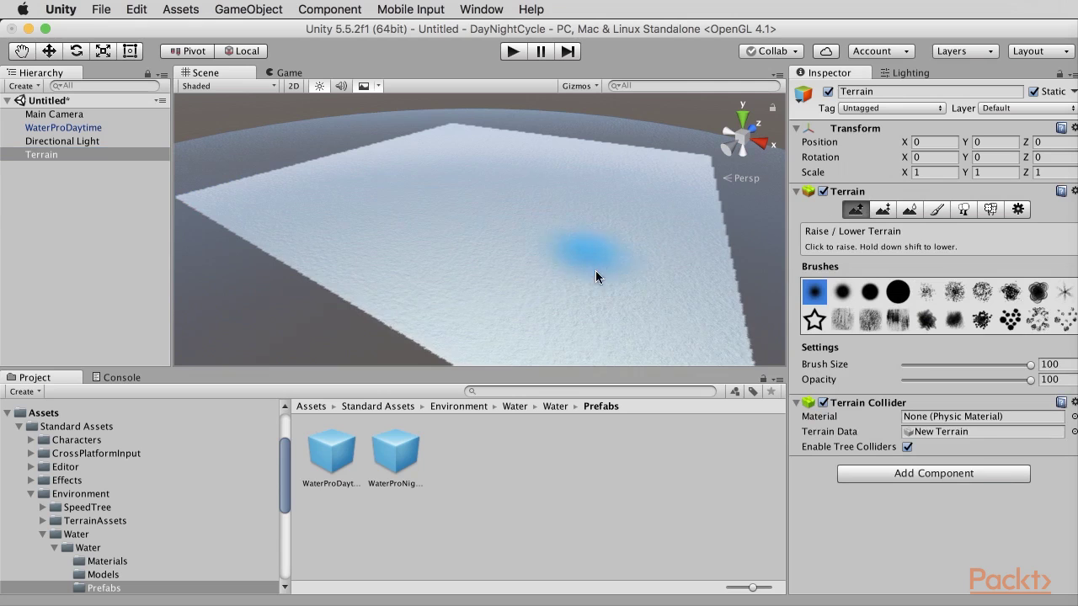
mouse_move(475, 232)
mouse_down()
mouse_move(435, 211)
mouse_move(548, 237)
mouse_move(511, 238)
mouse_up()
key(super+z)
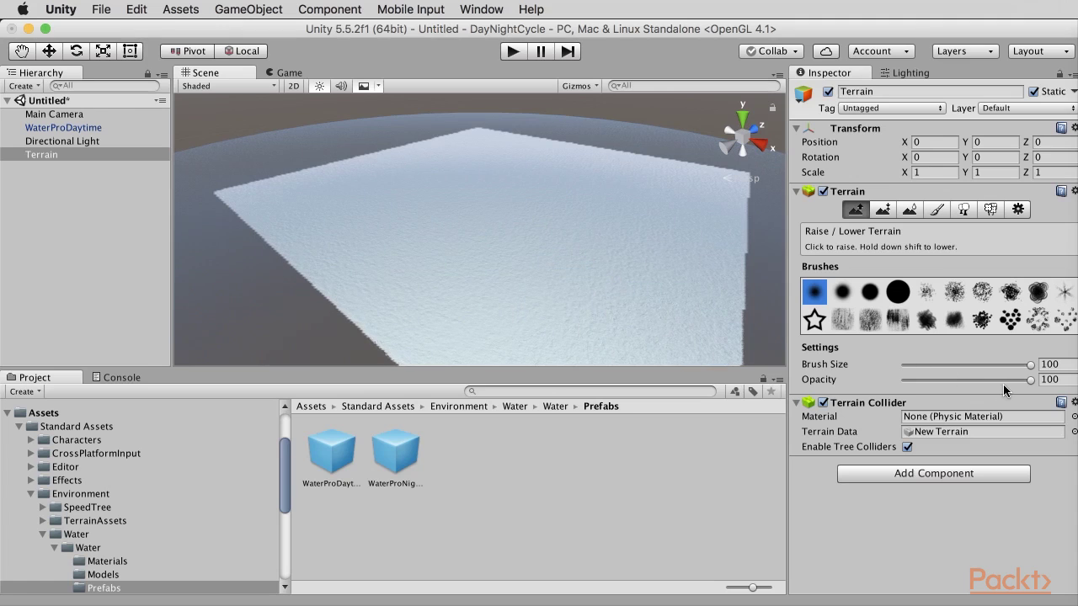
Try raising the terrain with the brush opacity at 45 and undo the stroke
drag(1026, 382, 973, 387)
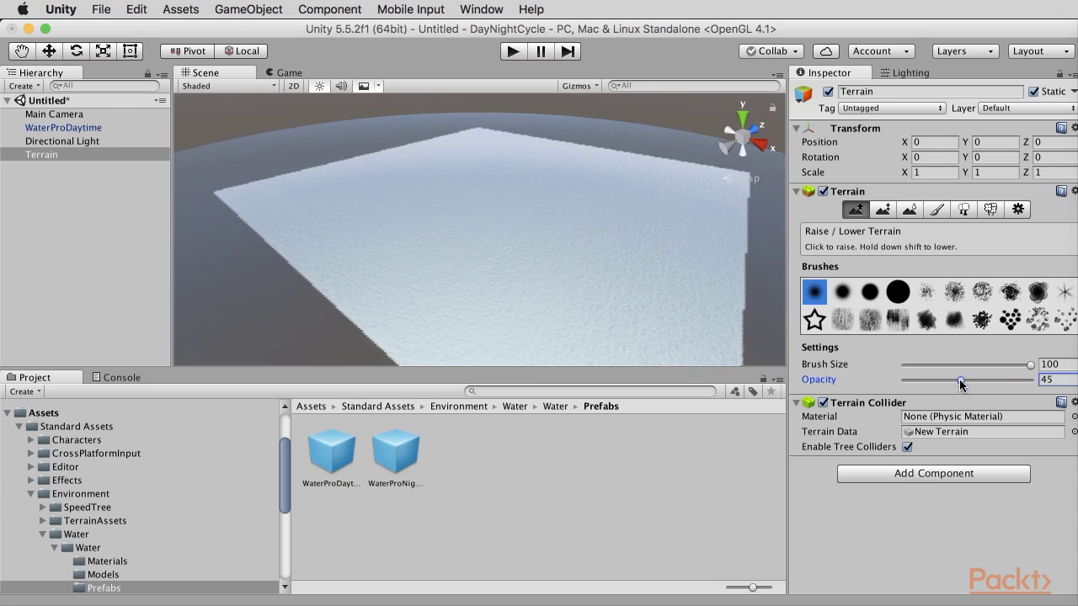
mouse_move(587, 303)
alt+mouse_down()
mouse_move(474, 235)
mouse_move(447, 261)
mouse_move(615, 241)
mouse_move(638, 250)
alt+mouse_up()
key(super+z)
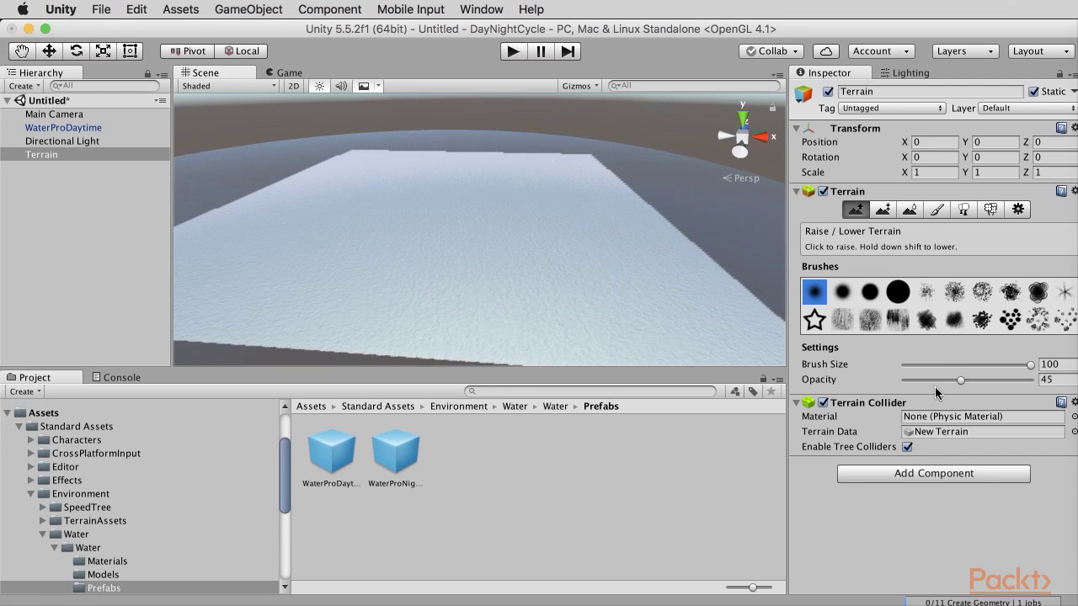
Set the brush opacity to 16 and raise hills, a peak and small mounds above the water across the terrain
drag(930, 379, 925, 380)
alt+drag(529, 301, 731, 272)
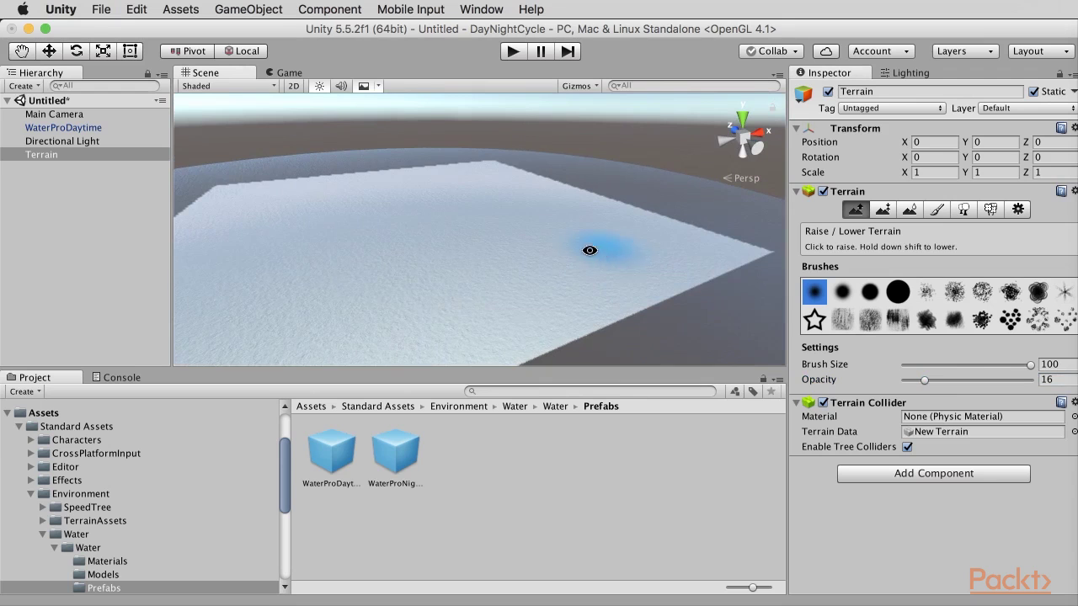
mouse_move(589, 250)
mouse_down()
mouse_move(409, 289)
mouse_move(483, 254)
mouse_move(414, 264)
mouse_move(349, 294)
mouse_move(474, 294)
mouse_move(402, 272)
mouse_move(632, 279)
mouse_up()
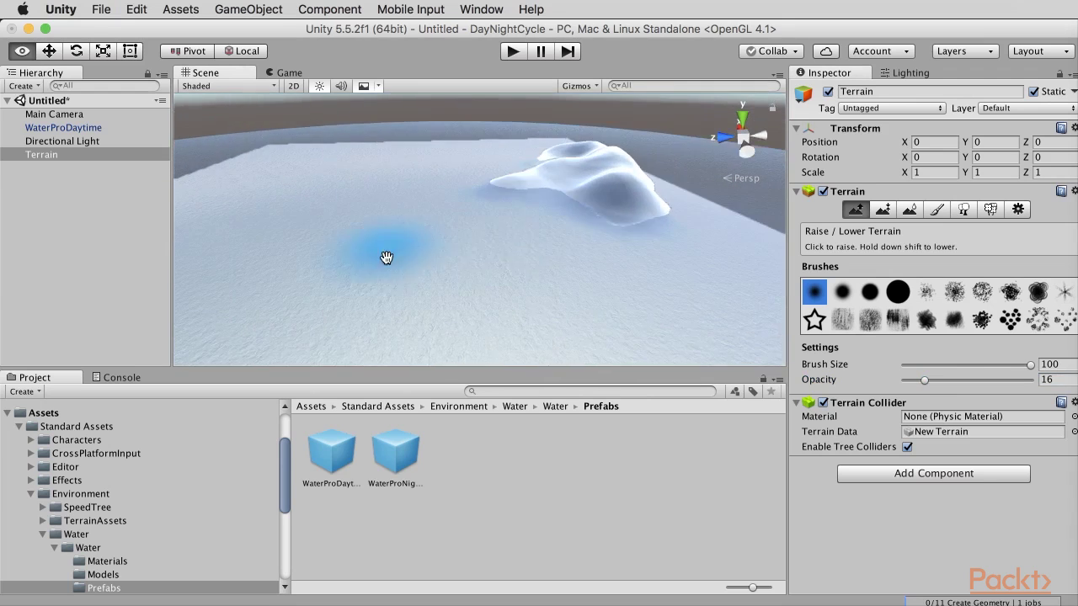
mouse_move(385, 258)
alt+mouse_down()
mouse_move(693, 257)
mouse_move(381, 247)
mouse_move(397, 228)
mouse_move(212, 301)
mouse_move(421, 301)
mouse_move(320, 292)
mouse_move(577, 279)
mouse_move(533, 255)
mouse_move(520, 308)
mouse_move(320, 273)
mouse_move(541, 283)
mouse_move(554, 267)
mouse_move(359, 315)
mouse_move(430, 314)
mouse_move(444, 296)
mouse_move(600, 239)
mouse_move(484, 265)
mouse_move(315, 250)
mouse_move(500, 224)
mouse_move(494, 185)
alt+mouse_up()
click(566, 243)
click(377, 236)
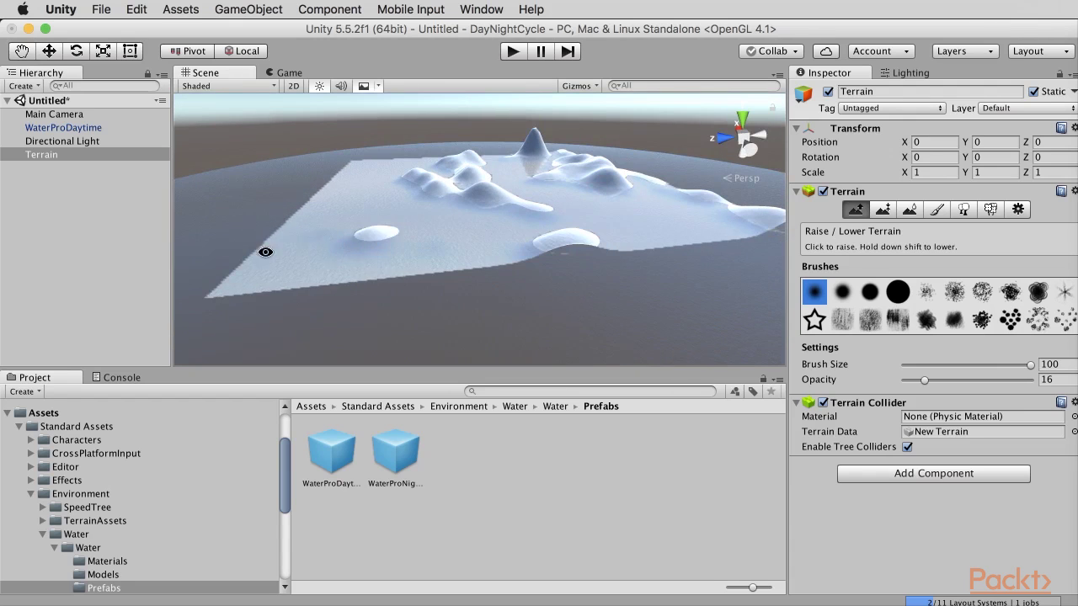
Raise a chain of hills along the terrain's outer edges so they stand above the water
alt+drag(429, 265, 547, 217)
alt+drag(227, 247, 553, 250)
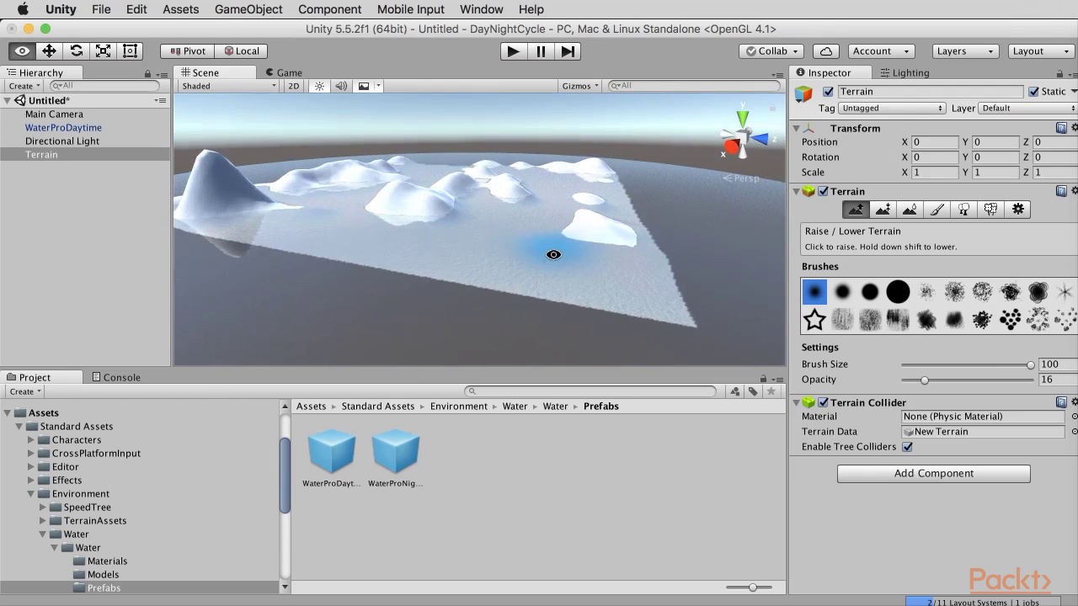
alt+drag(484, 290, 509, 286)
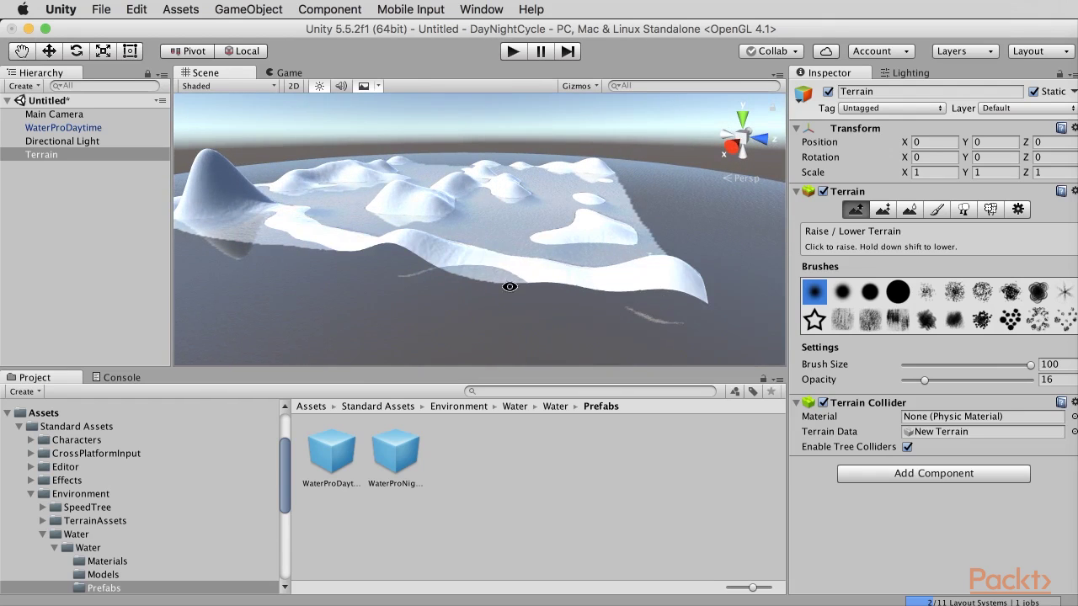
alt+drag(253, 235, 389, 220)
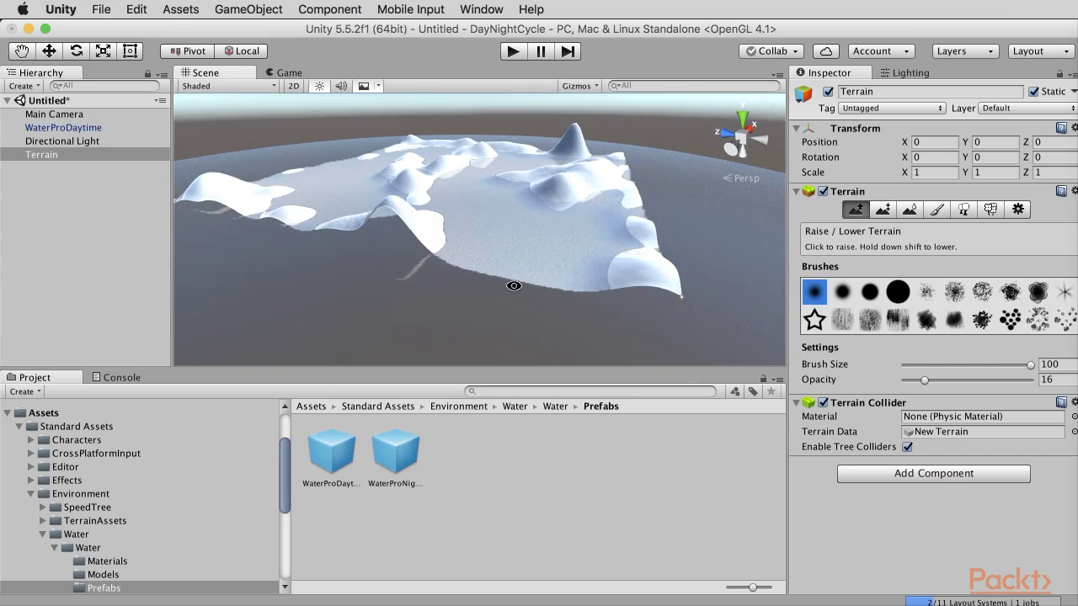
alt+drag(435, 260, 645, 233)
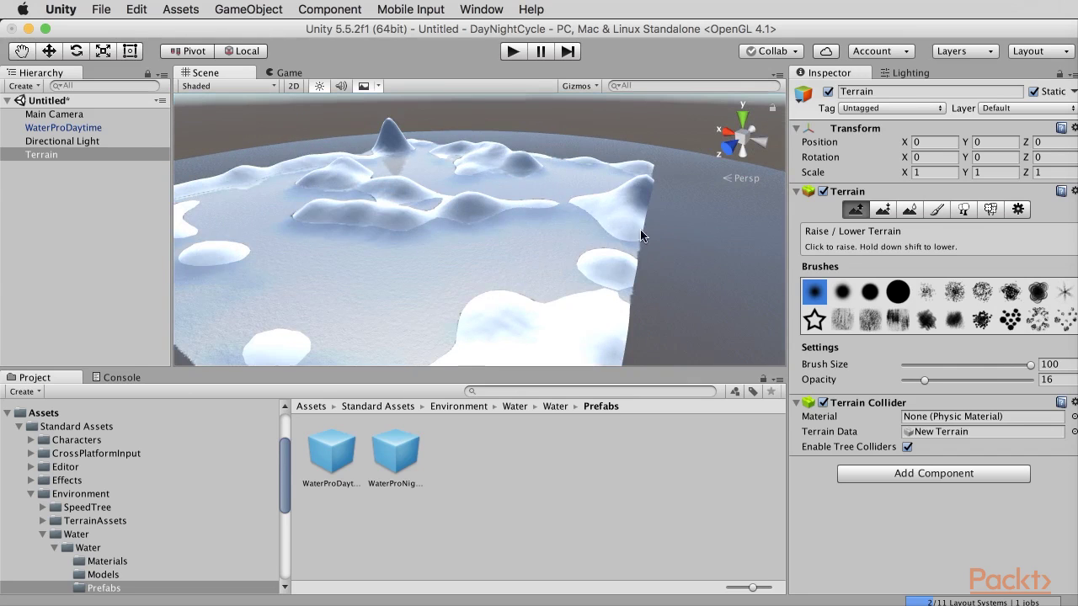
Raise ridges across the terrain's interior, linking the hills and dividing the water into separate pools
mouse_move(266, 283)
alt+mouse_down()
mouse_move(551, 243)
mouse_move(568, 255)
mouse_move(481, 289)
mouse_move(399, 284)
mouse_move(513, 241)
mouse_move(399, 265)
mouse_move(426, 214)
mouse_move(507, 210)
mouse_move(471, 278)
mouse_move(482, 283)
mouse_move(450, 279)
mouse_move(578, 256)
mouse_move(551, 227)
mouse_move(430, 233)
mouse_move(419, 253)
mouse_move(685, 262)
mouse_move(583, 309)
mouse_move(698, 250)
mouse_move(570, 269)
mouse_move(645, 279)
mouse_move(558, 267)
mouse_move(582, 228)
mouse_move(569, 205)
alt+mouse_up()
alt+drag(502, 271, 715, 210)
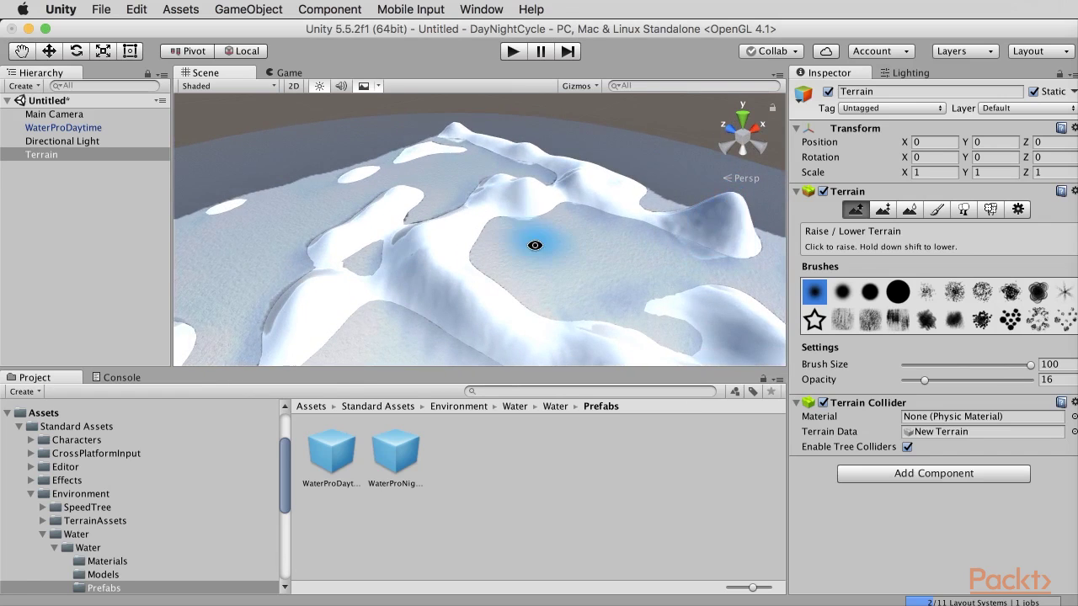
alt+drag(535, 245, 429, 172)
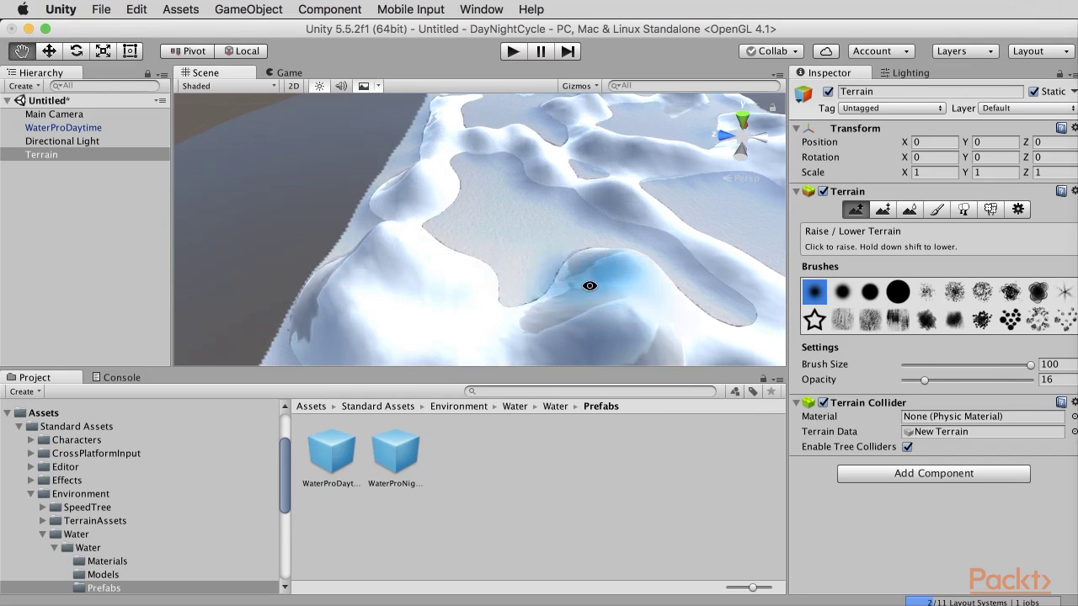
alt+drag(582, 287, 433, 233)
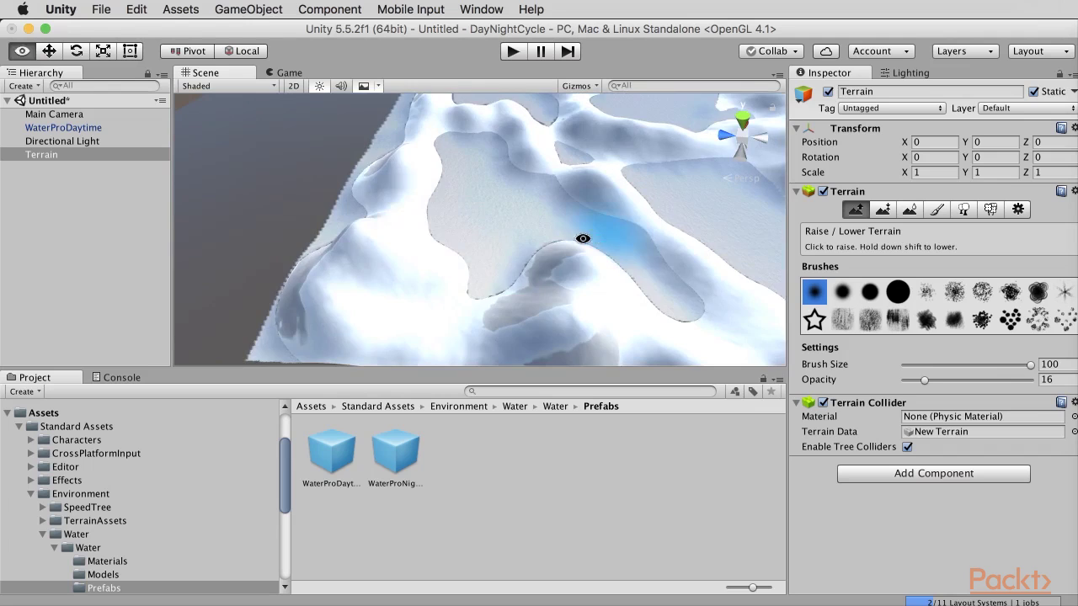
alt+drag(582, 239, 589, 195)
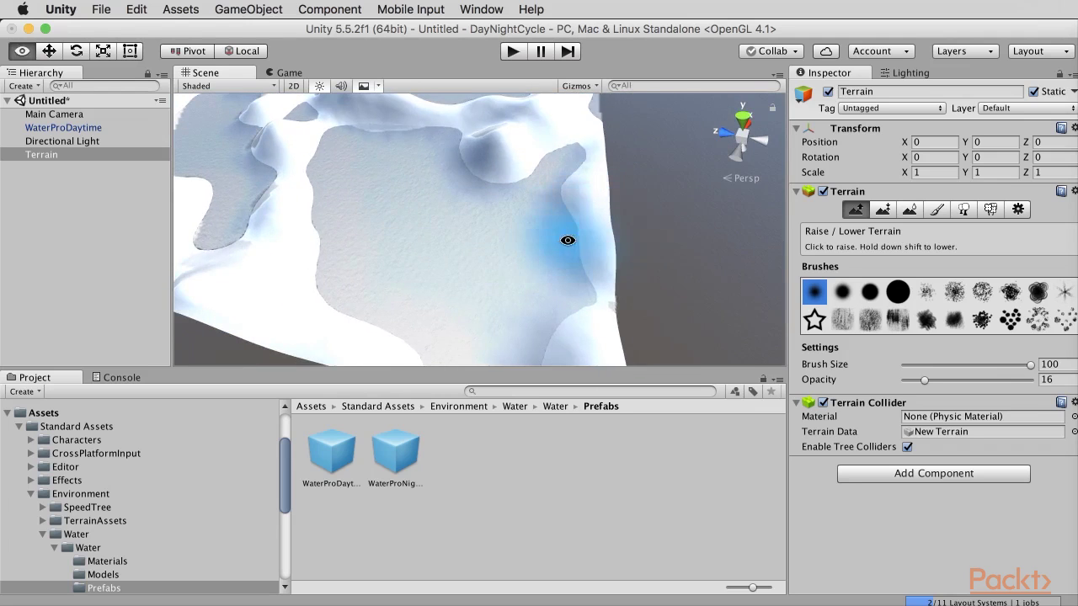
Build up taller peaks along the terrain's borders and ridges with the raising brush
alt+drag(567, 240, 548, 254)
alt+drag(455, 246, 442, 267)
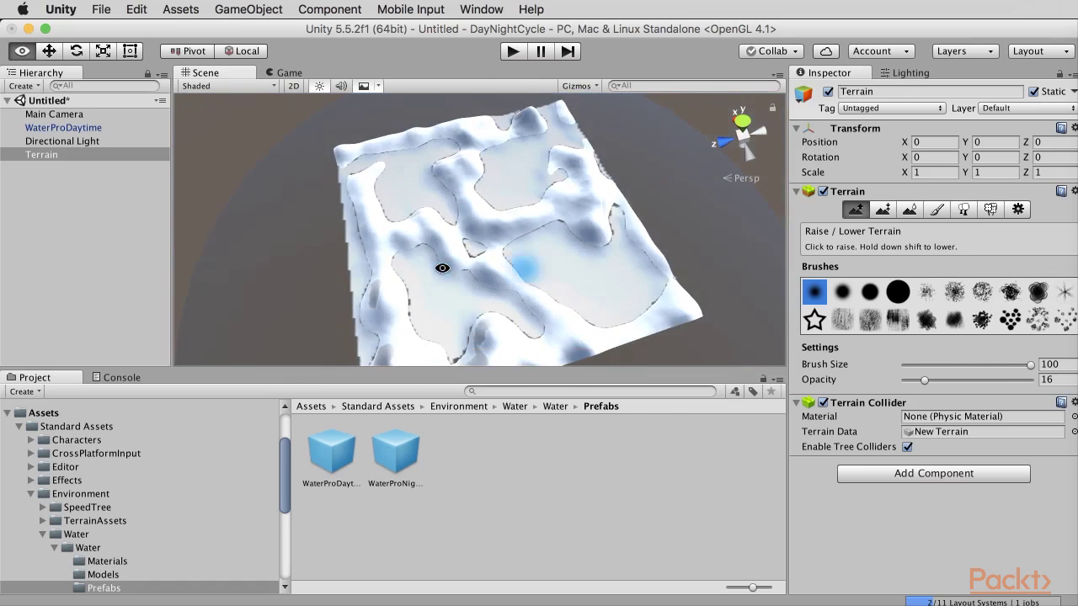
alt+drag(591, 260, 445, 254)
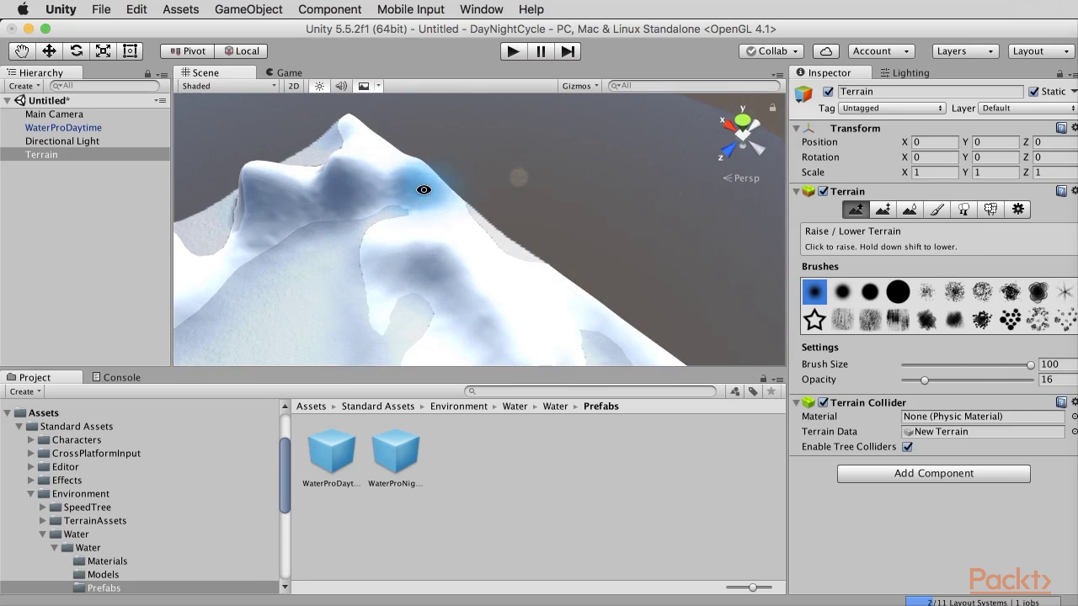
alt+drag(423, 189, 500, 235)
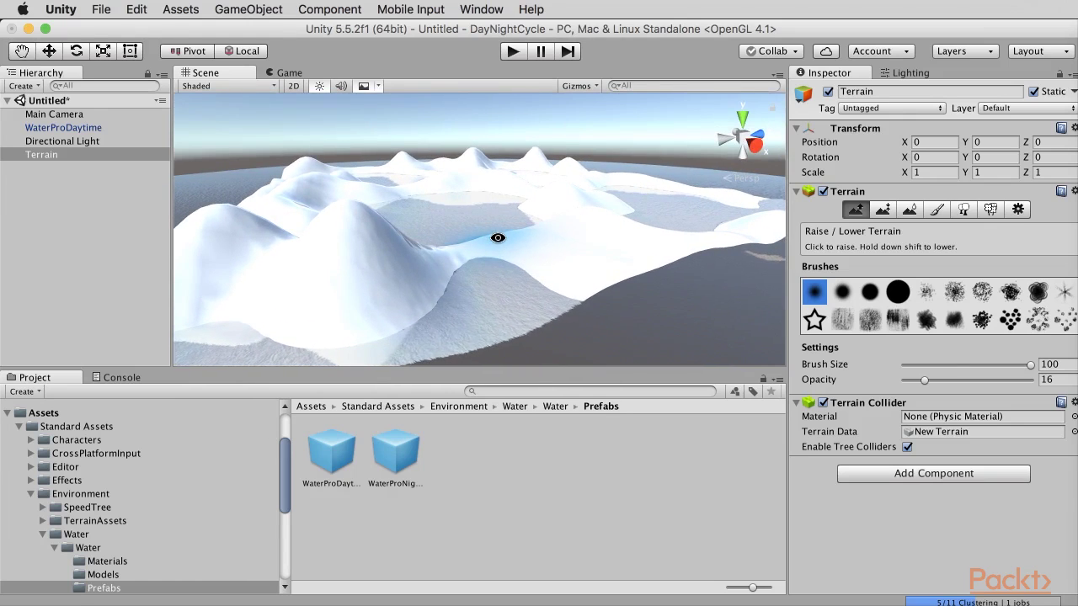
alt+drag(493, 249, 495, 244)
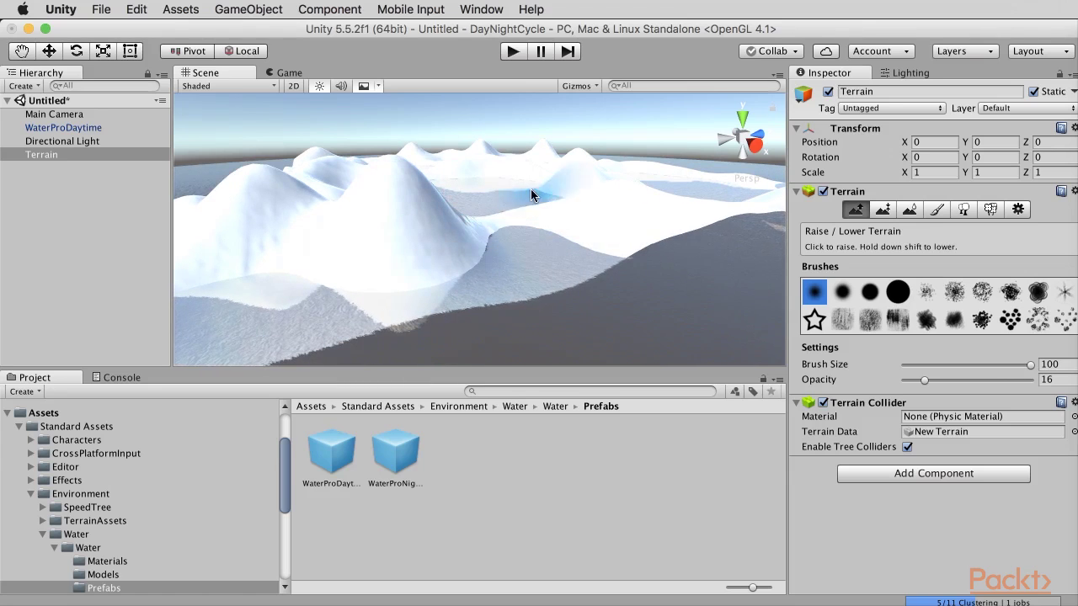
Place the FPSController prefab from Standard Assets > Characters > FirstPersonCharacter > Prefabs on the snowy shore of the terrain
click(46, 412)
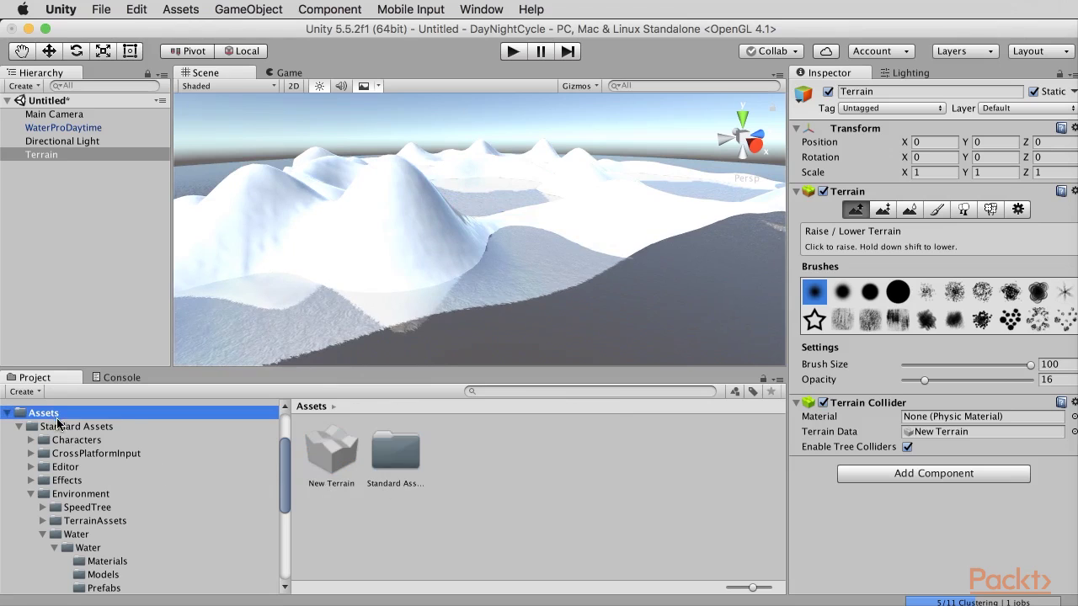
double_click(397, 458)
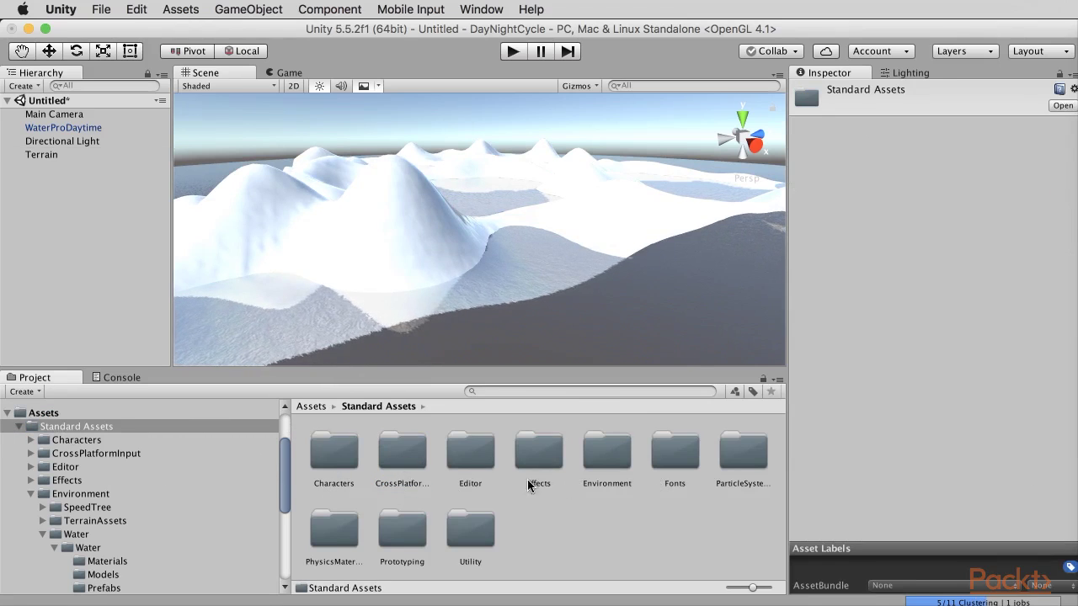
double_click(314, 453)
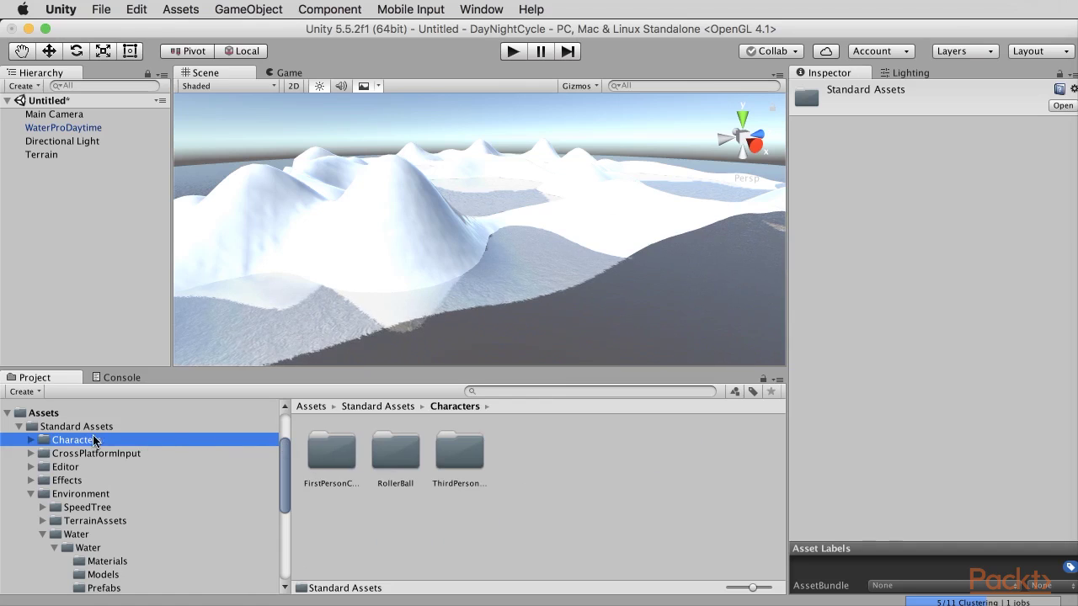
double_click(332, 452)
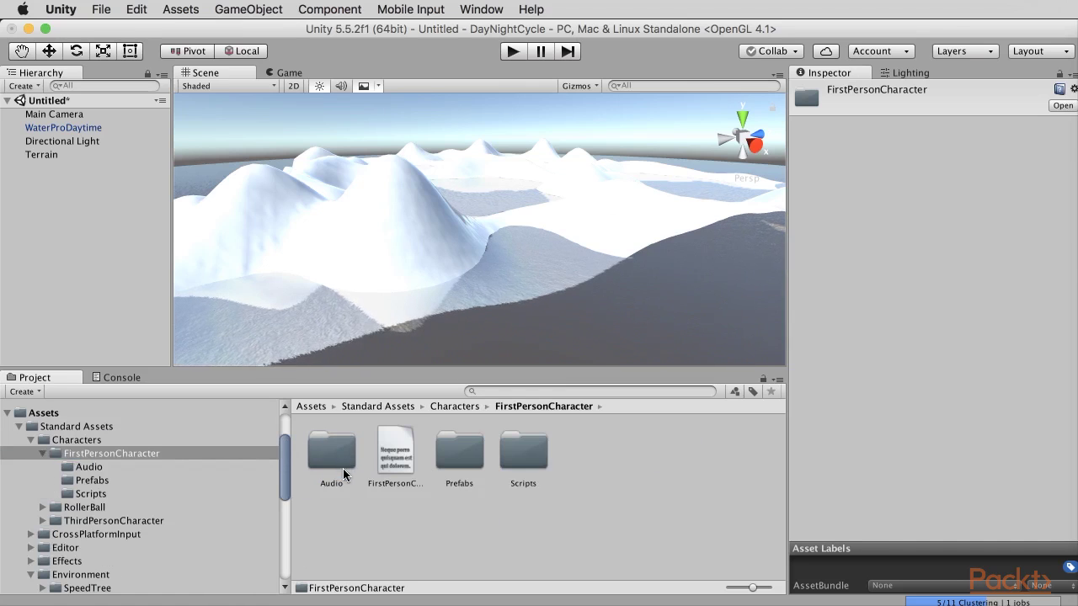
double_click(457, 460)
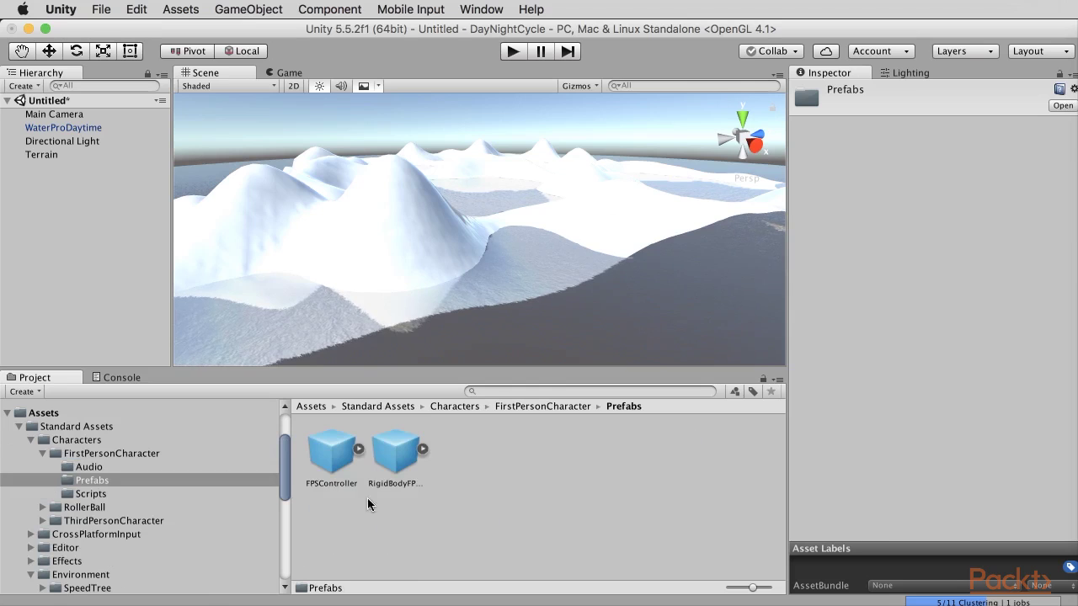
drag(330, 483, 617, 200)
key(f)
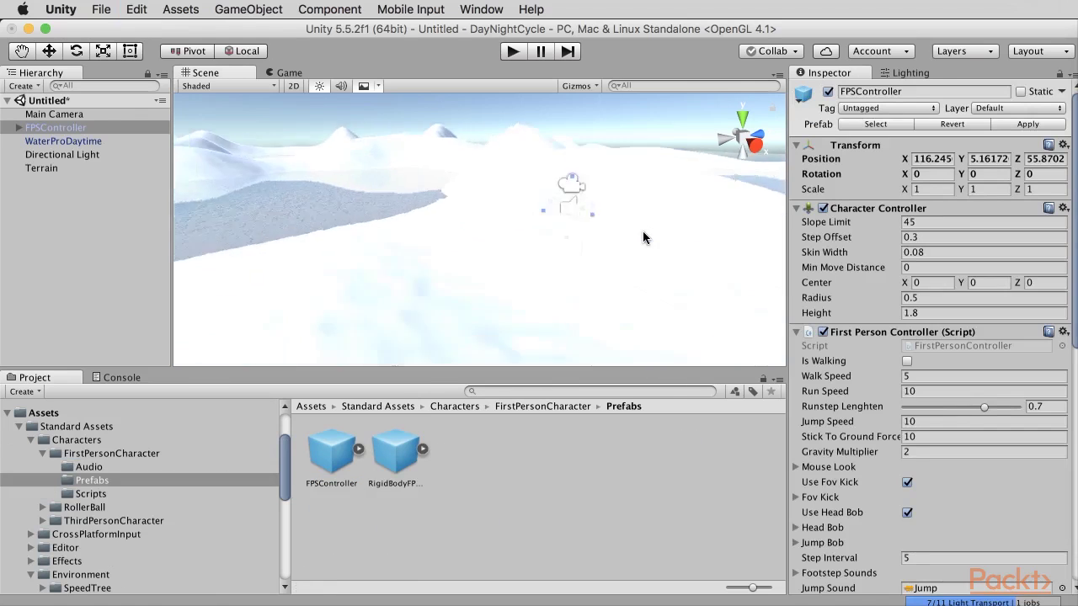
Move the FPSController above the terrain surface to Y 6.65 and Z 54.73
key(w)
scroll(573, 254, down, 6)
middle_drag(572, 257, 614, 234)
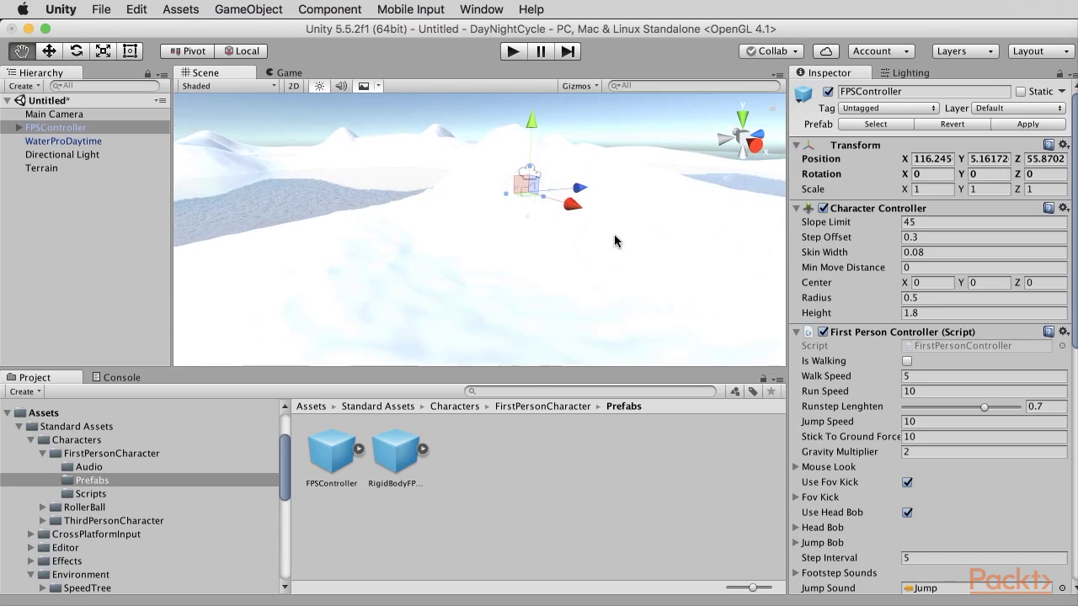
alt+drag(615, 235, 505, 242)
drag(538, 126, 539, 90)
middle_drag(600, 199, 497, 196)
drag(599, 169, 568, 163)
alt+drag(621, 157, 506, 246)
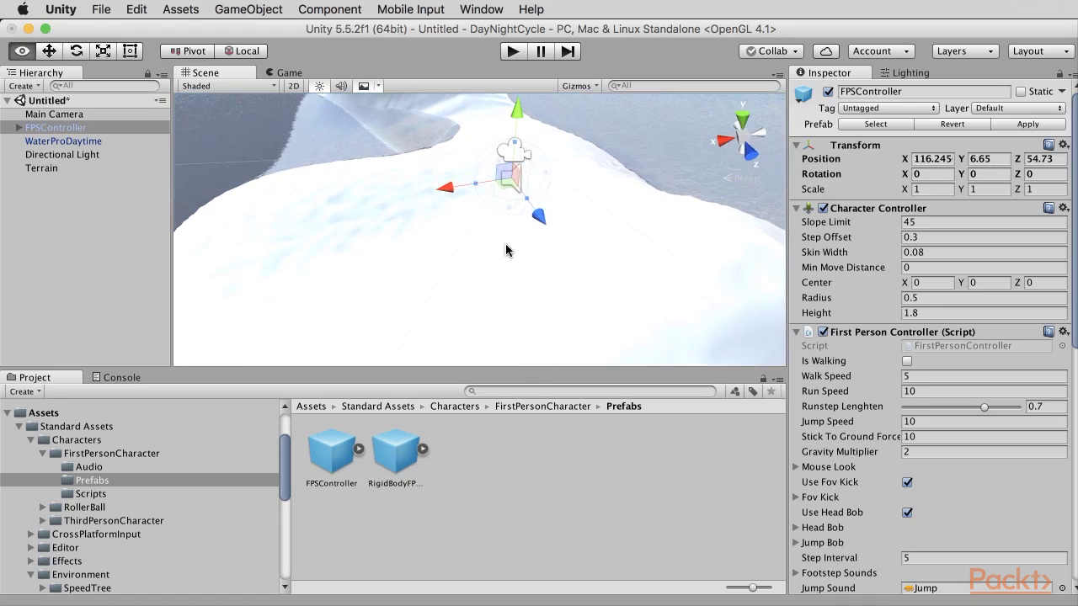
click(463, 196)
click(510, 172)
mouse_move(509, 172)
alt+mouse_down()
mouse_move(548, 261)
mouse_move(660, 163)
mouse_move(677, 238)
mouse_move(530, 174)
alt+mouse_up()
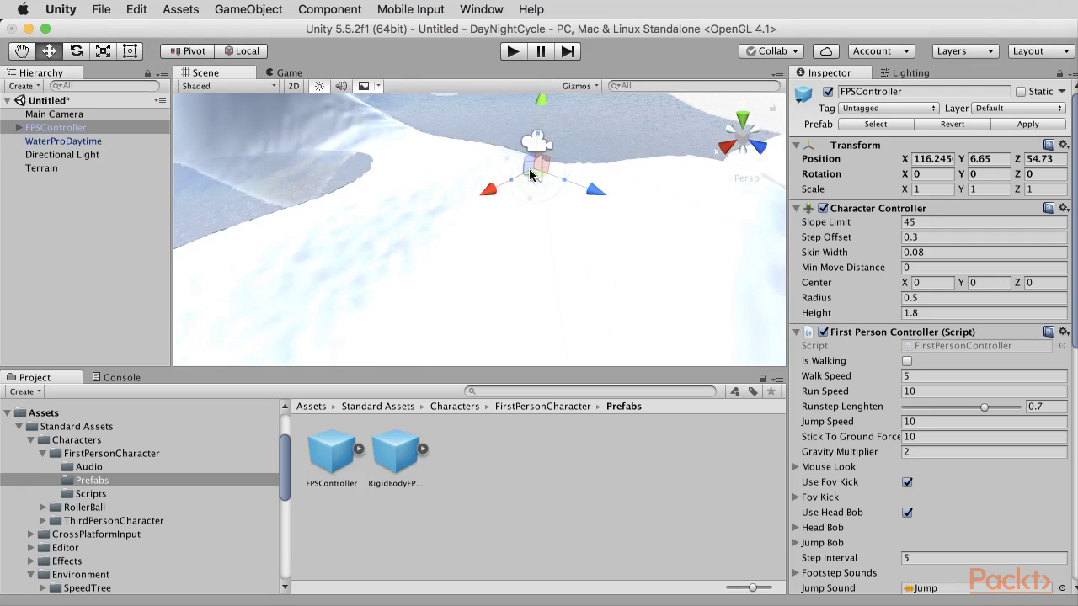
Tag the FPSController as Player
click(872, 110)
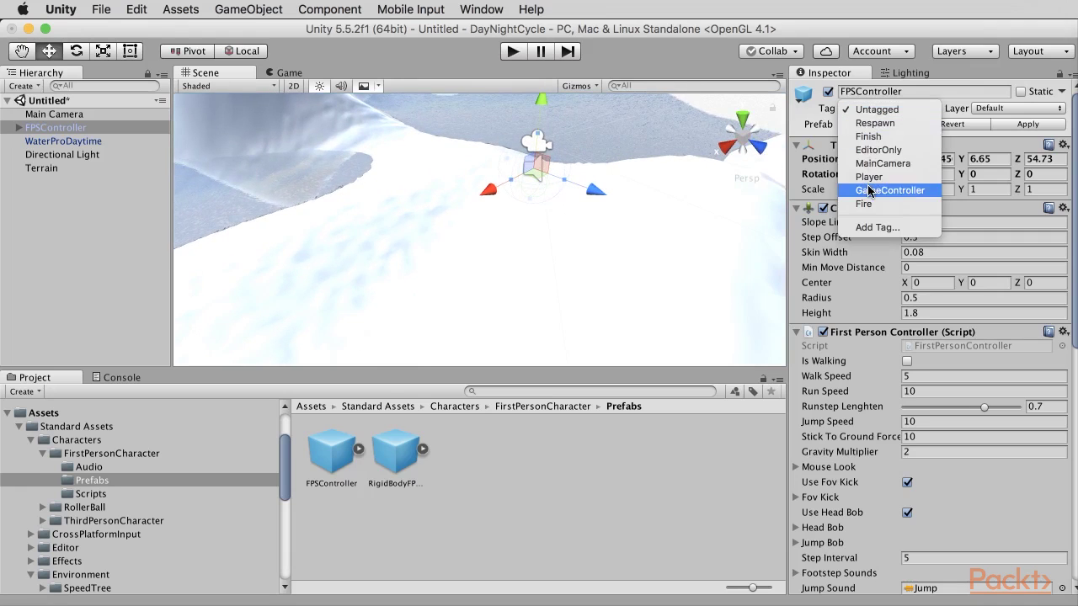
click(896, 178)
alt+drag(573, 219, 613, 207)
Maximize the Game view and run the scene
click(295, 73)
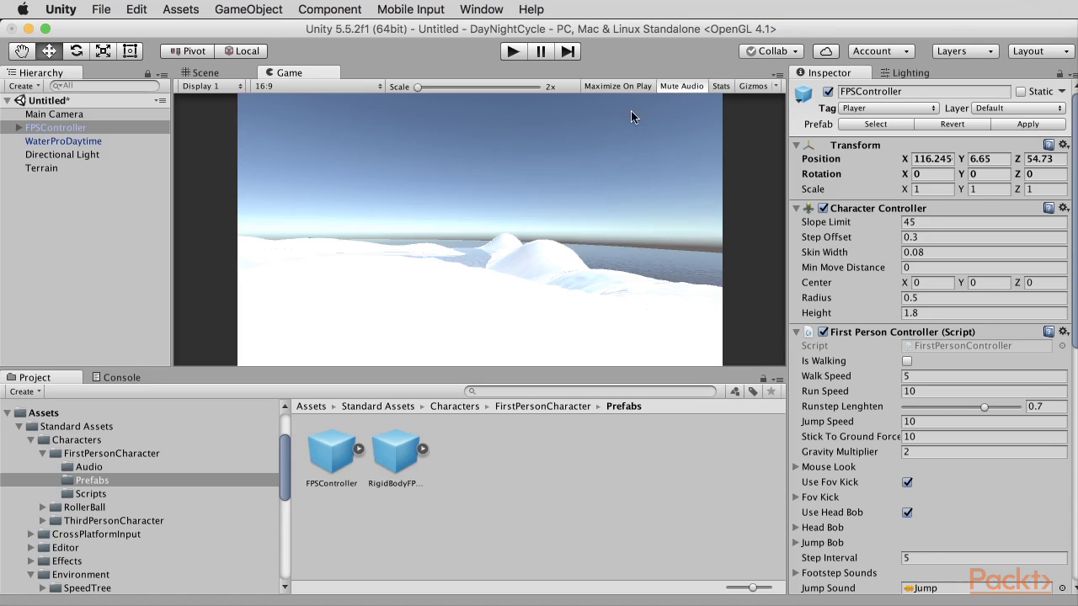
key(shift+space)
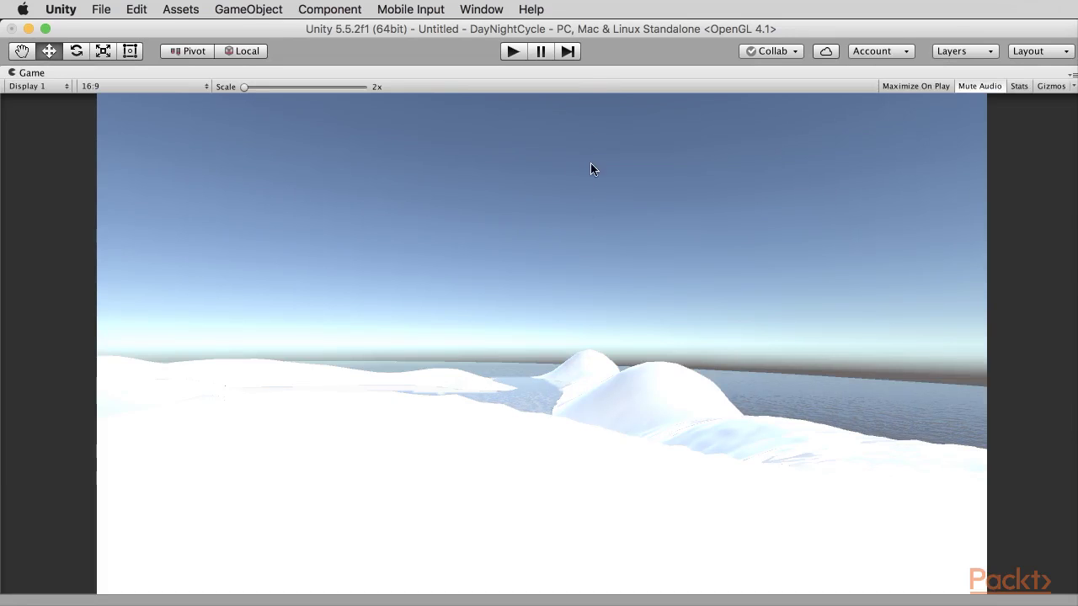
click(512, 51)
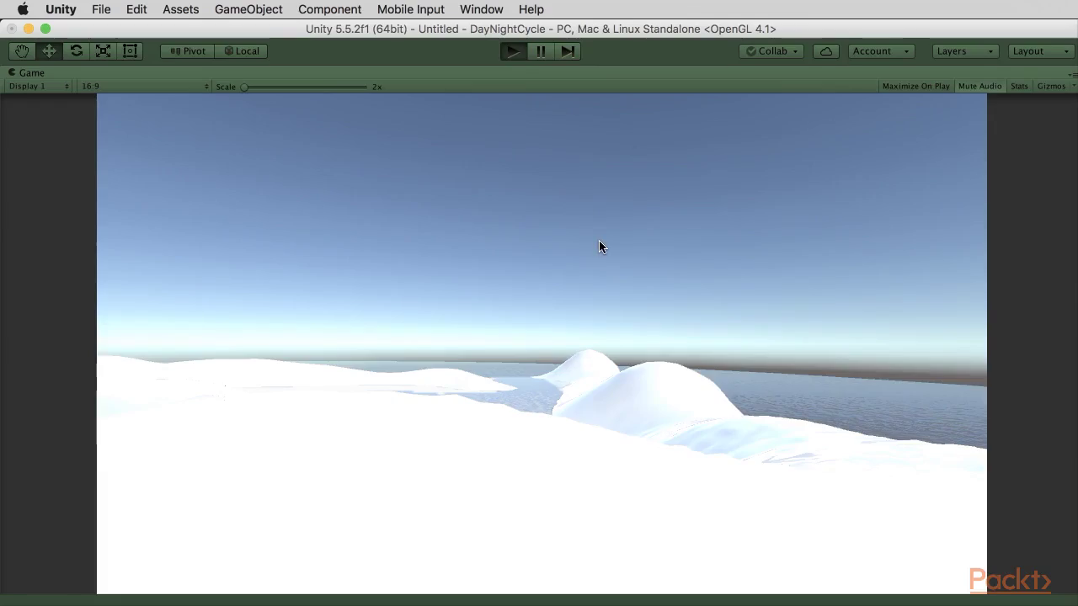
Walk the first-person player across the hills, ridges and shores to examine the terrain and the water
key(w)
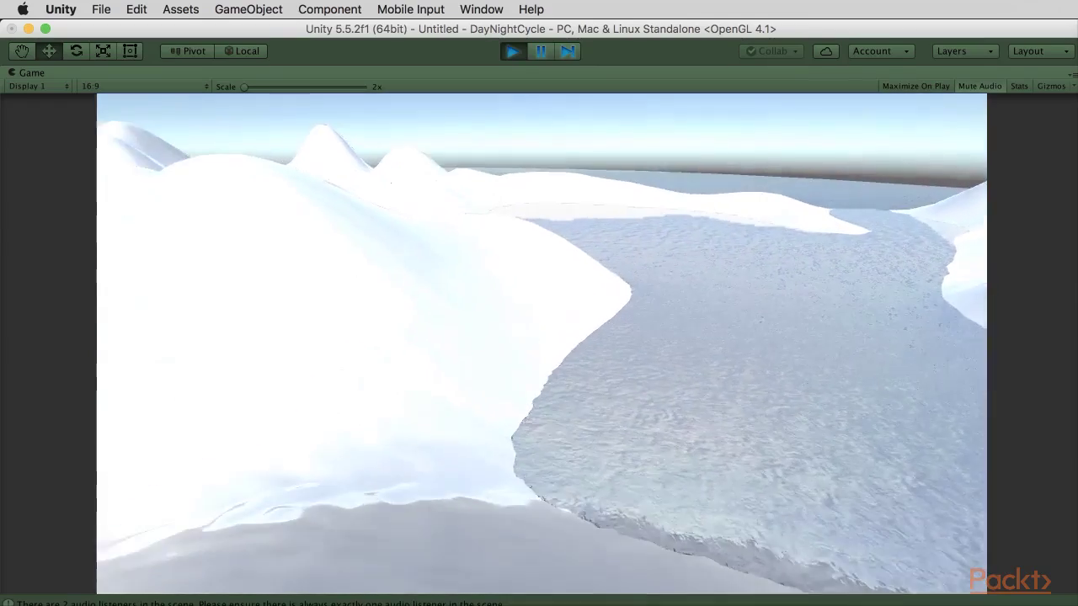
key(w)
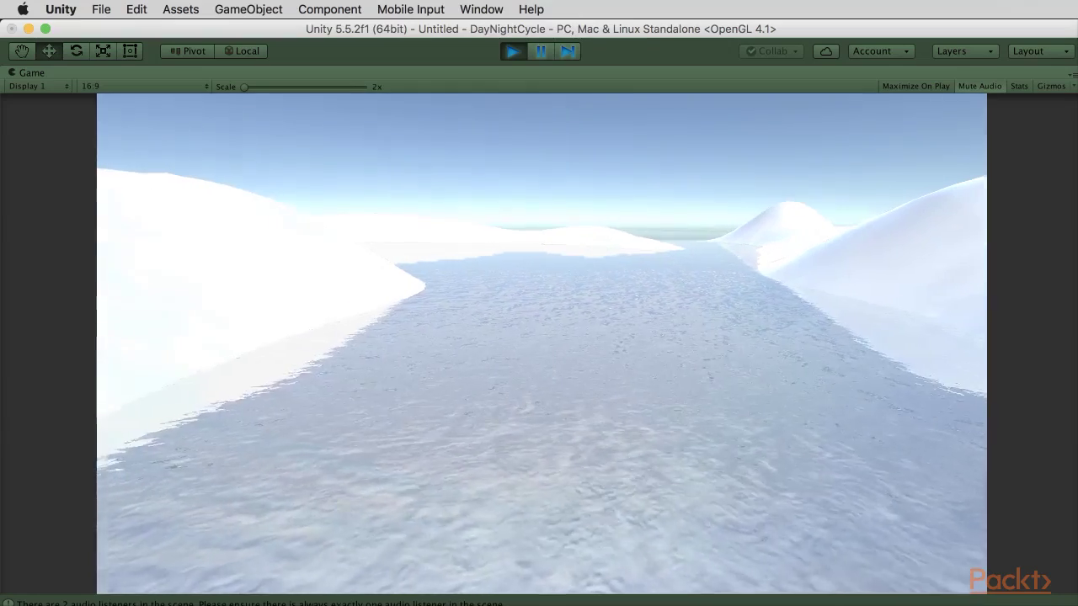
key(w)
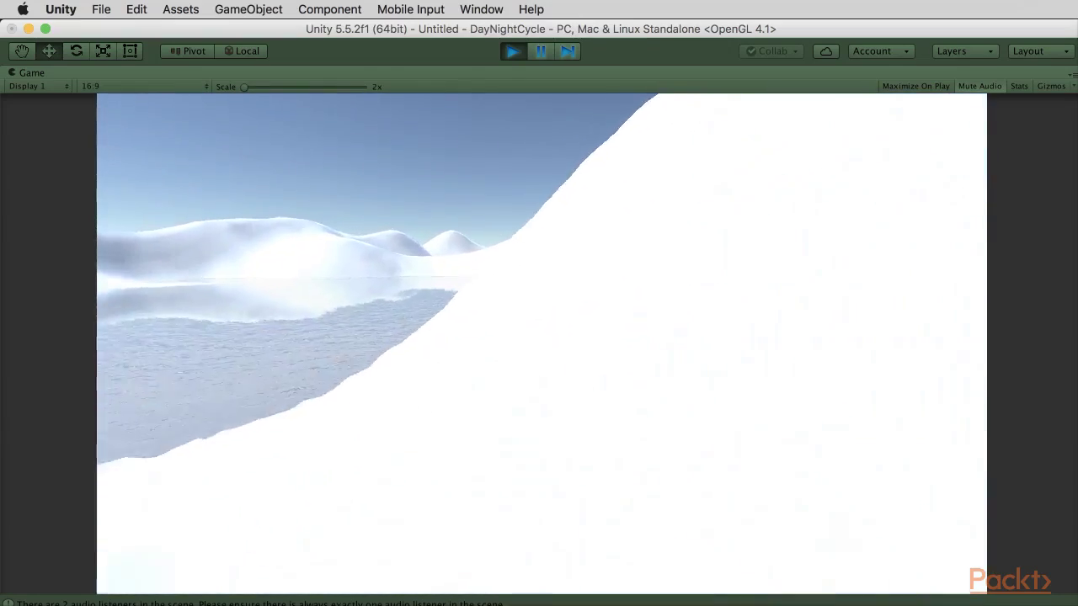
key(w)
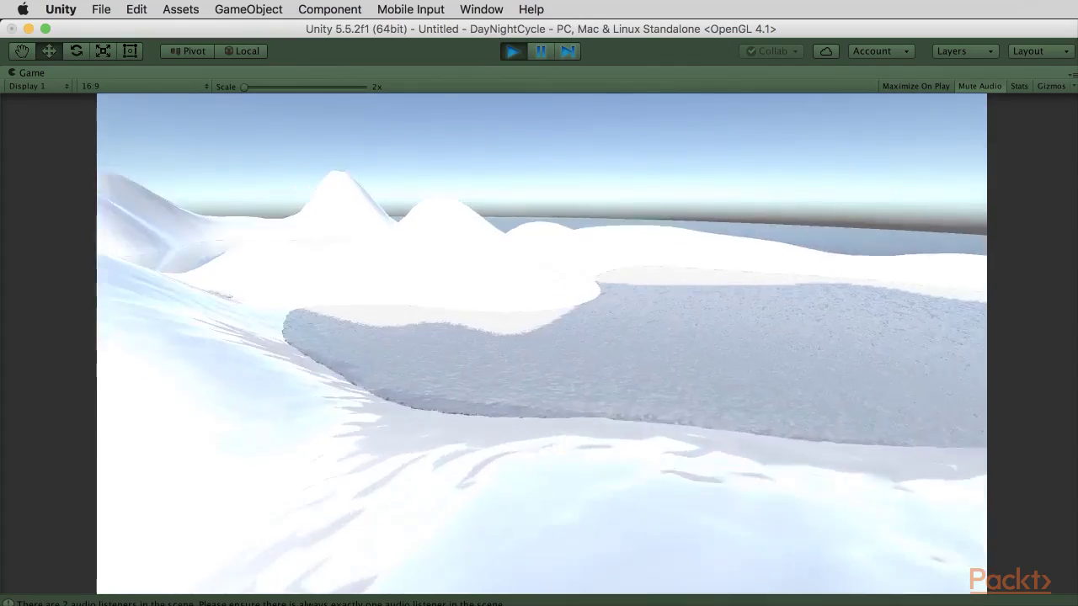
key(w)
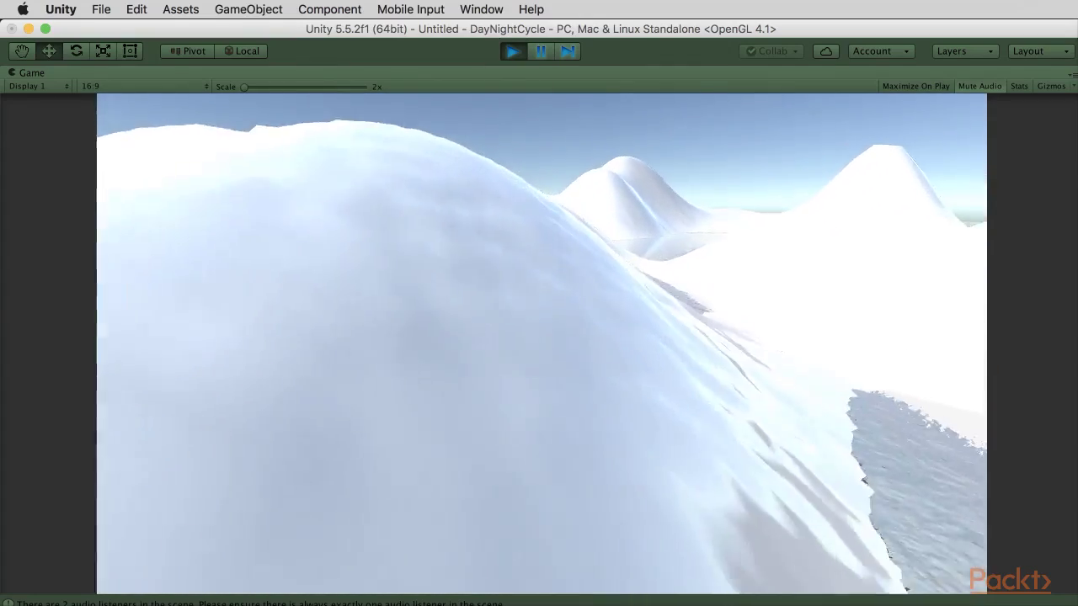
key(w)
key(w)
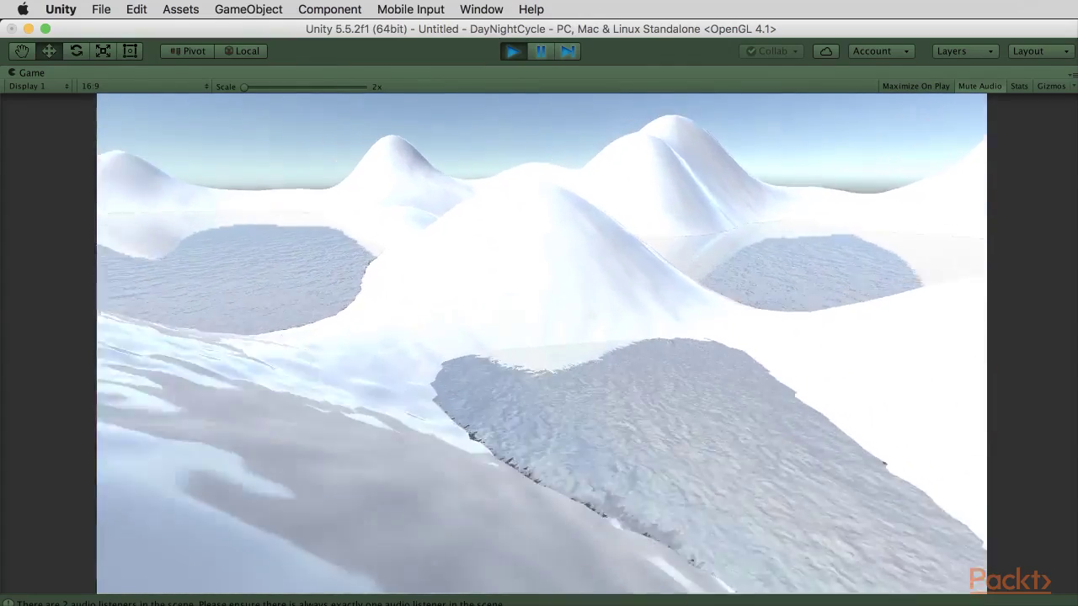
key(w)
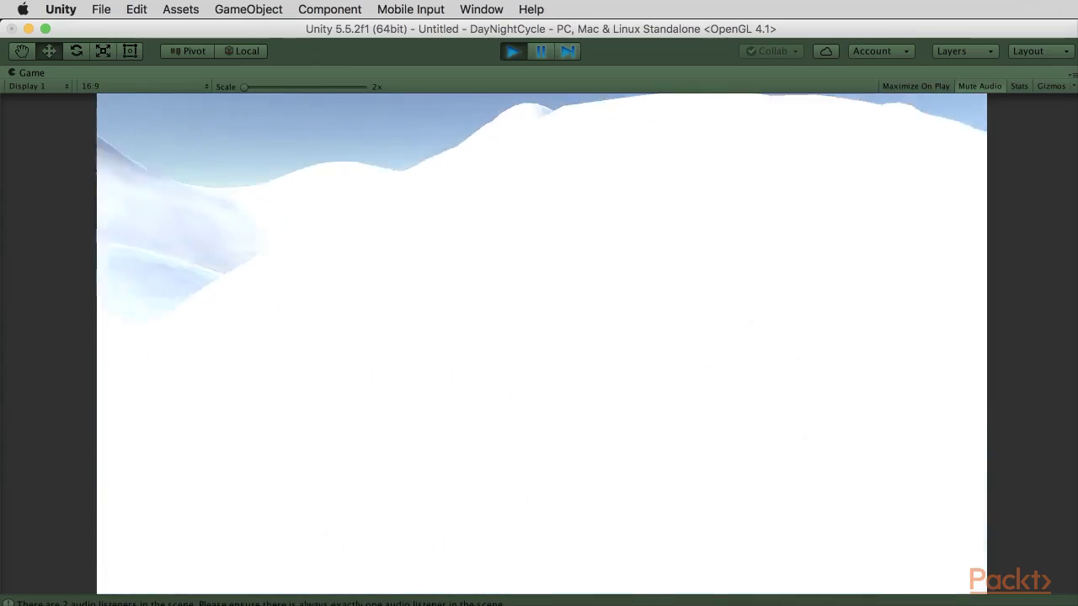
key(w)
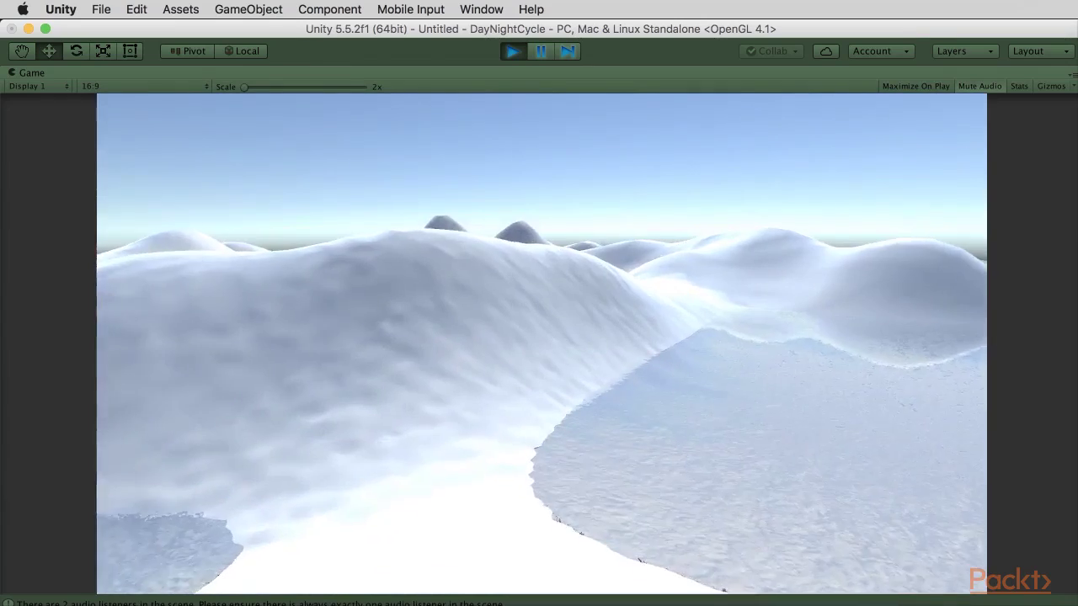
key(w)
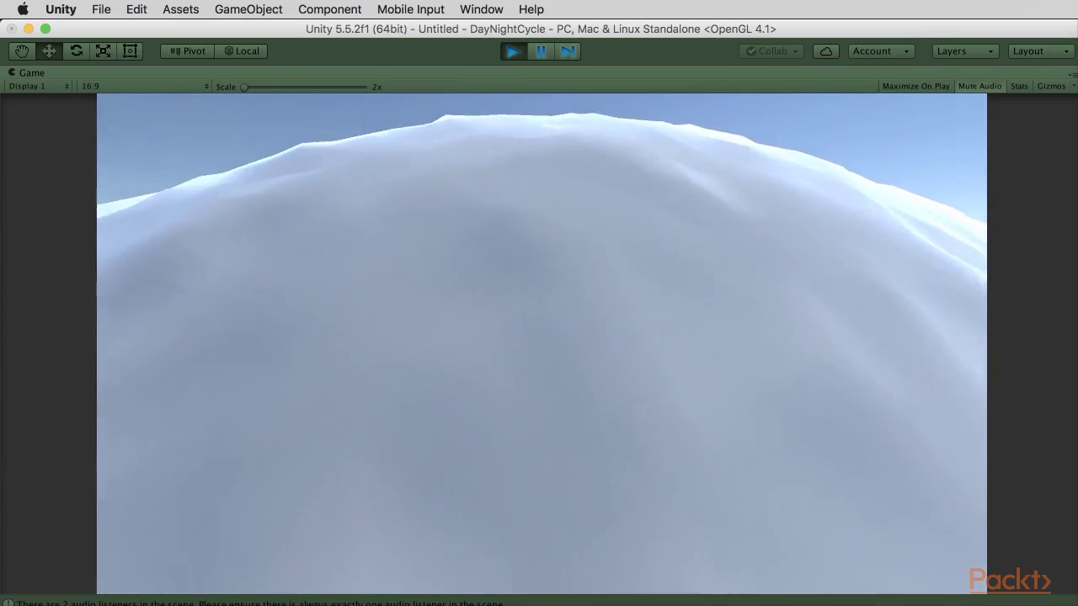
key(w)
key(w)
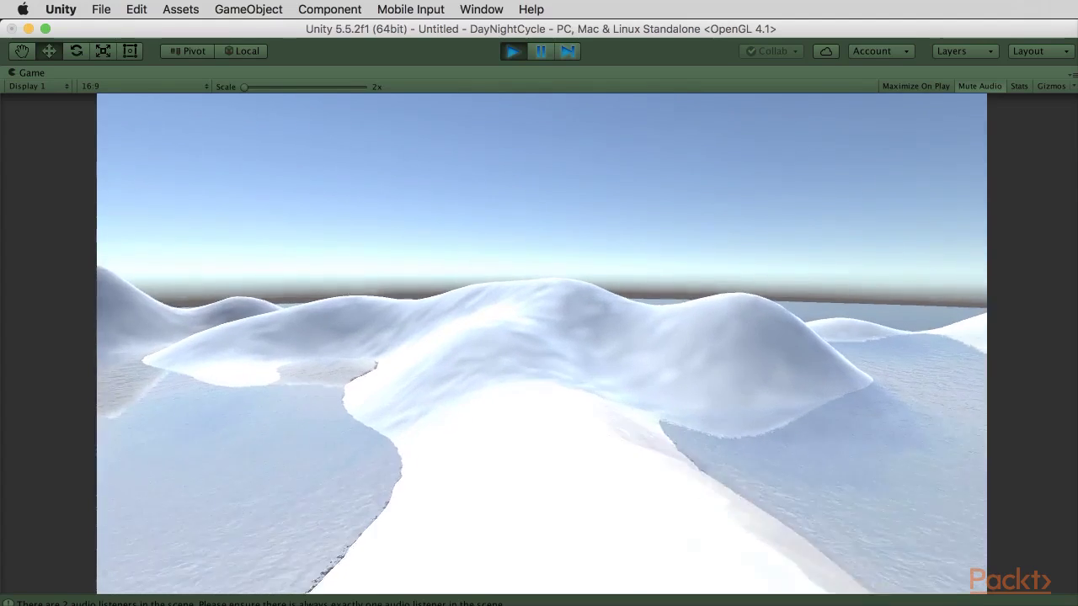
key(w)
key(w)
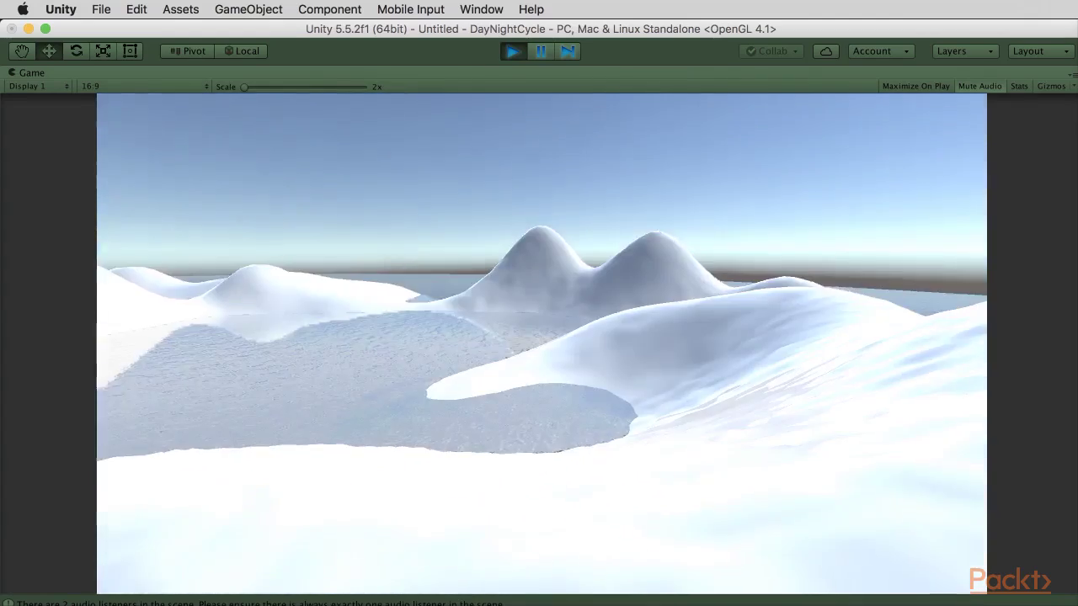
key(w)
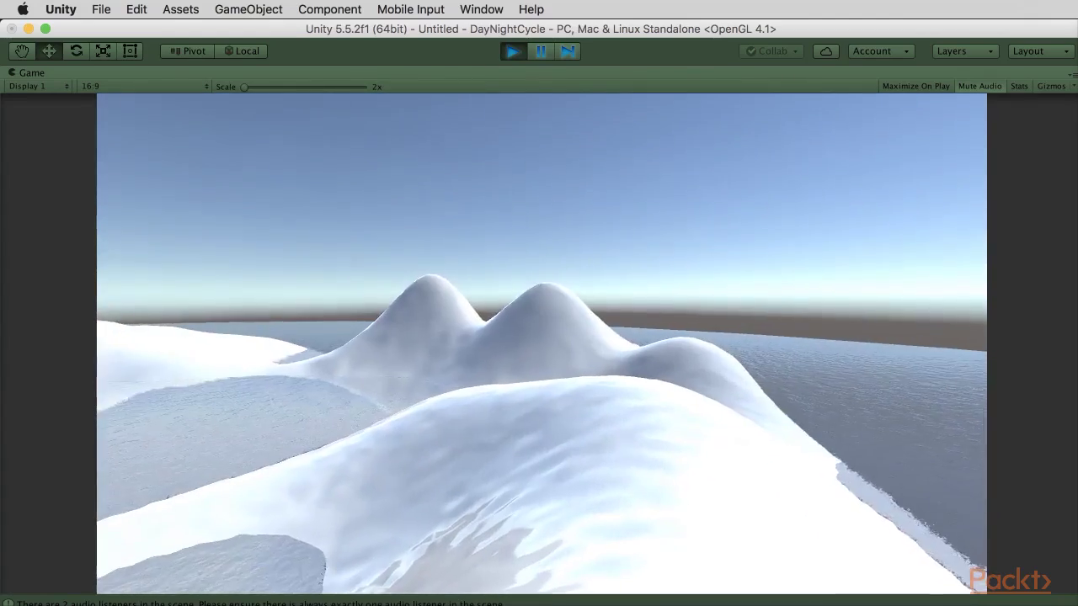